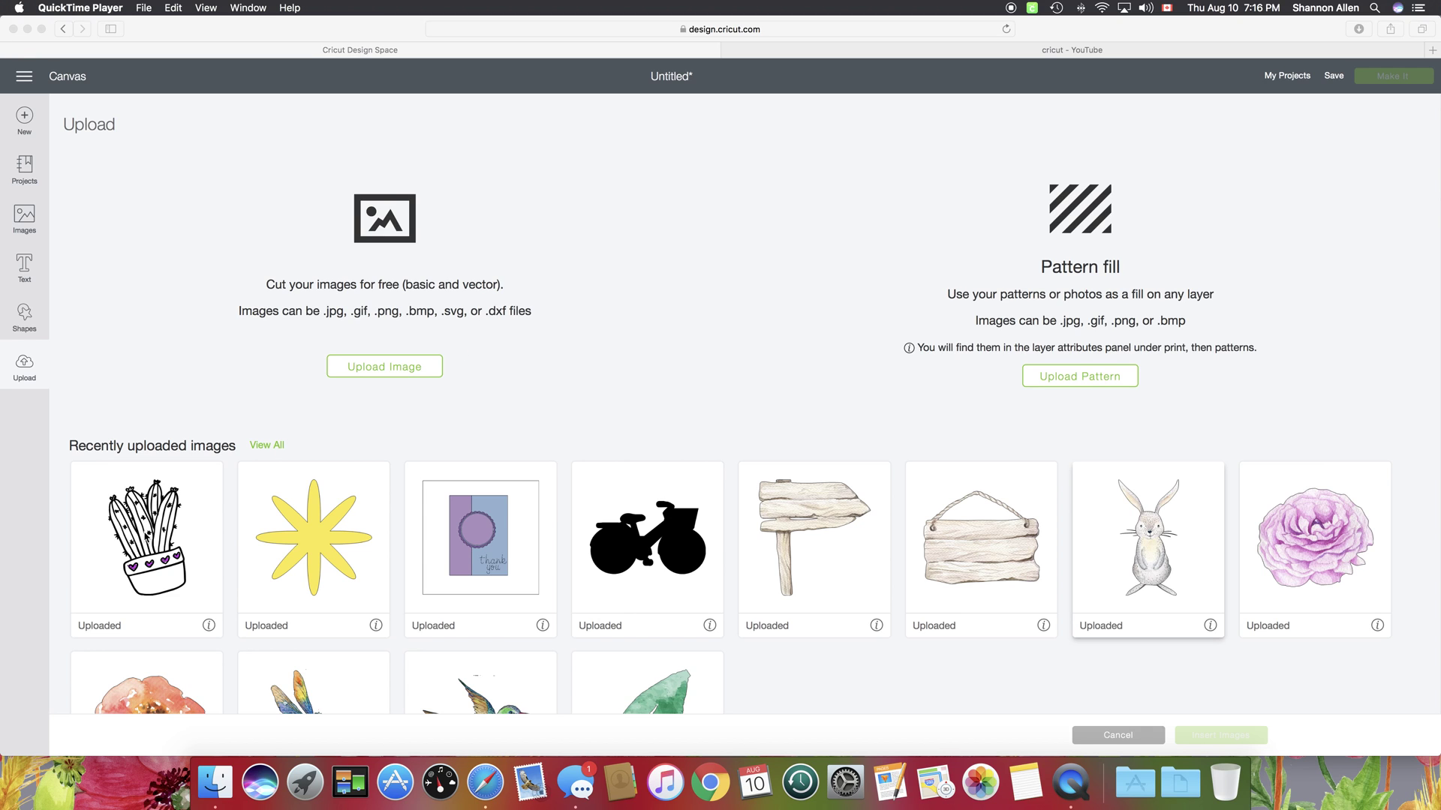
Pick the cactus thumbnail from the recently uploaded images
{"action": "scroll", "coordinate": [208, 511], "scroll_direction": "down", "scroll_amount": 1}
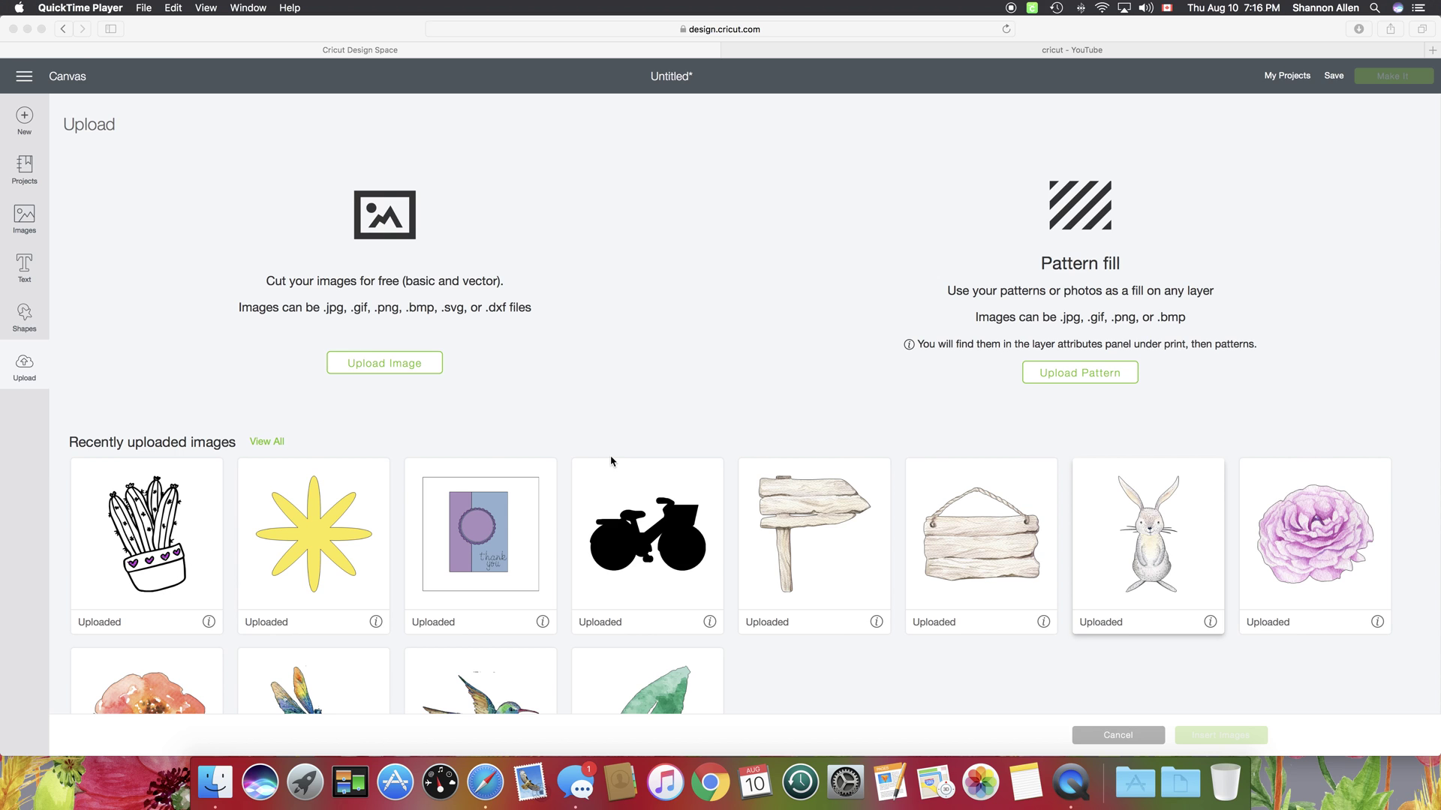
{"action": "scroll", "coordinate": [272, 394], "scroll_direction": "up", "scroll_amount": 1}
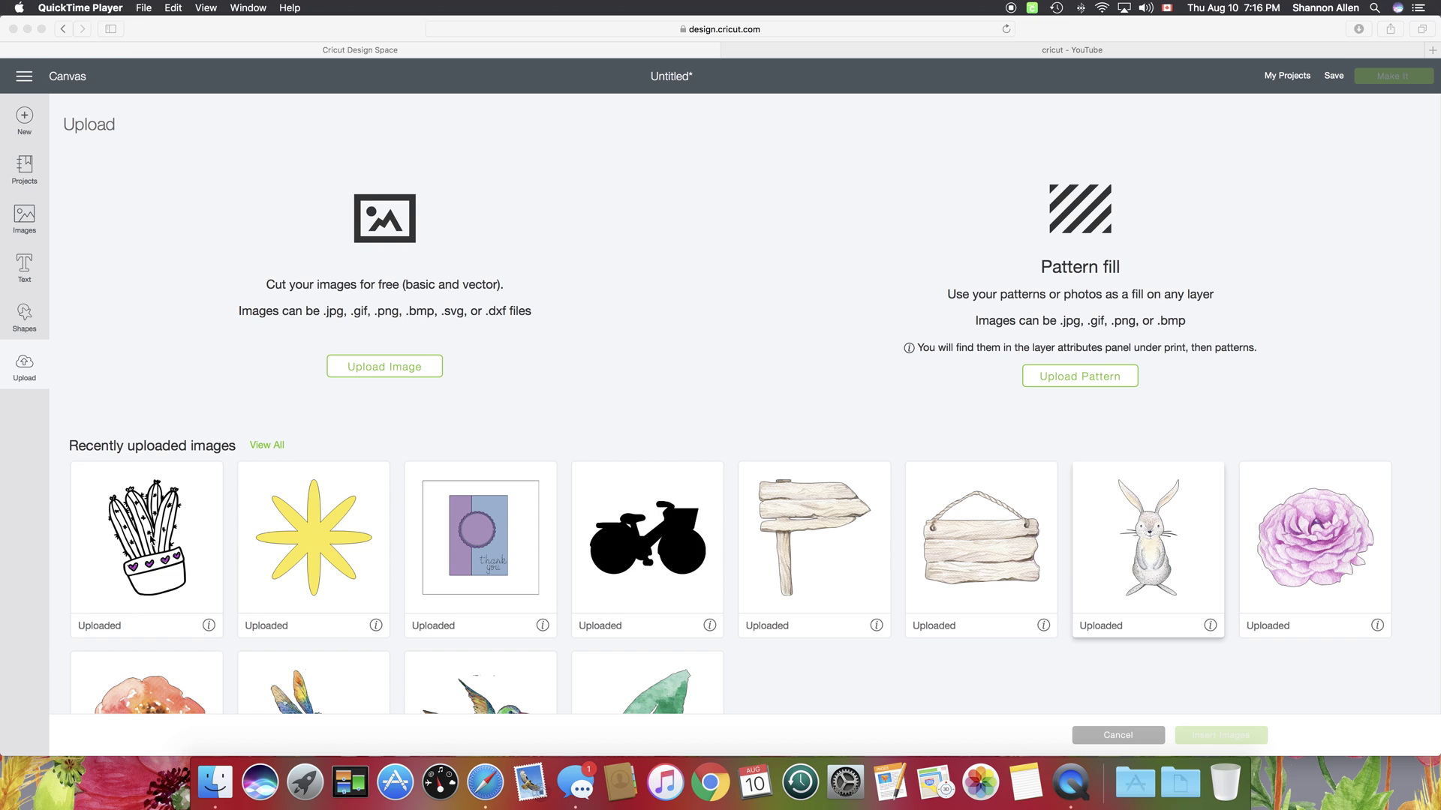
{"action": "left_click", "coordinate": [150, 538]}
{"action": "left_click", "coordinate": [150, 577]}
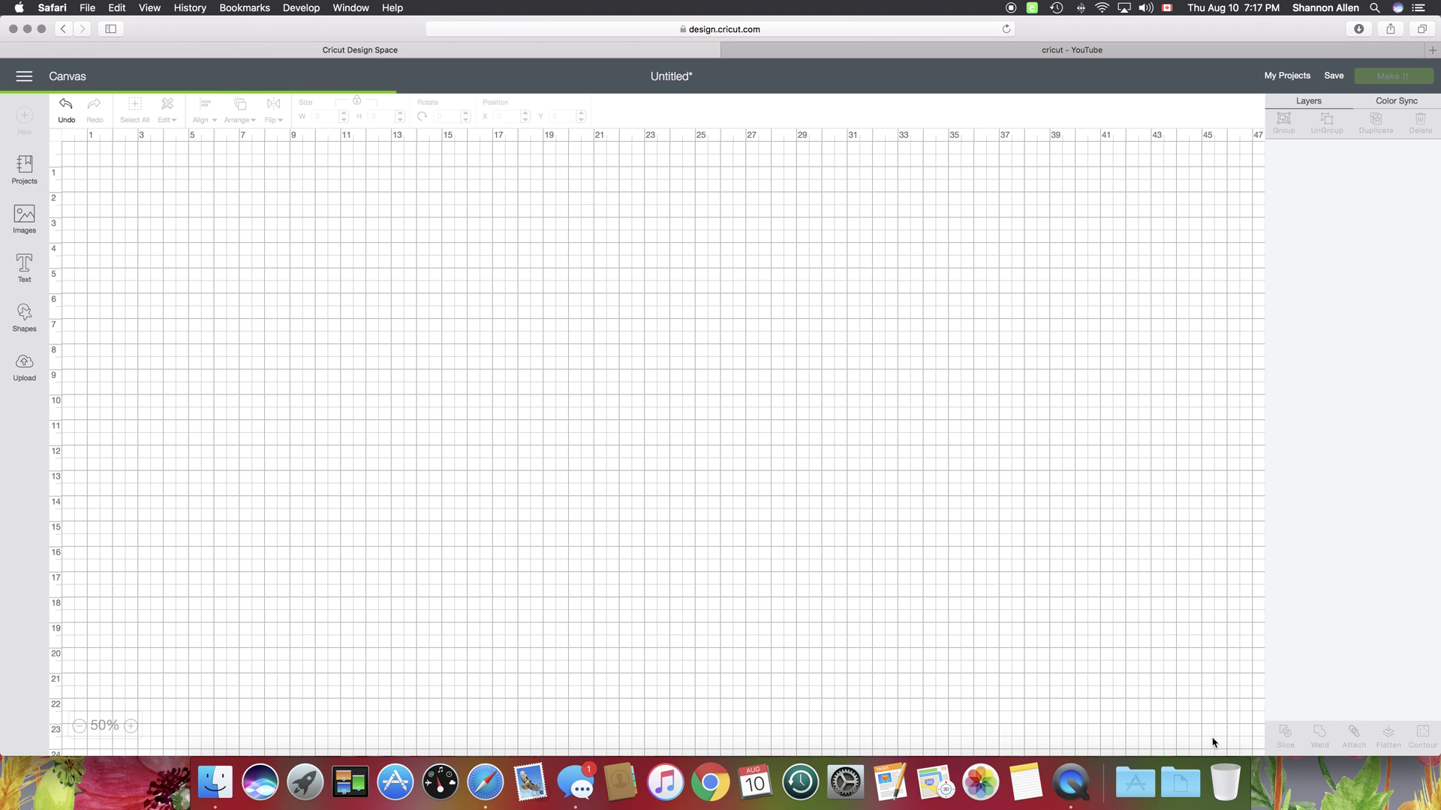
Insert the cactus, resize it to 5.34 × 8.003 inches, and continue with Make It
{"action": "left_click", "coordinate": [1214, 738]}
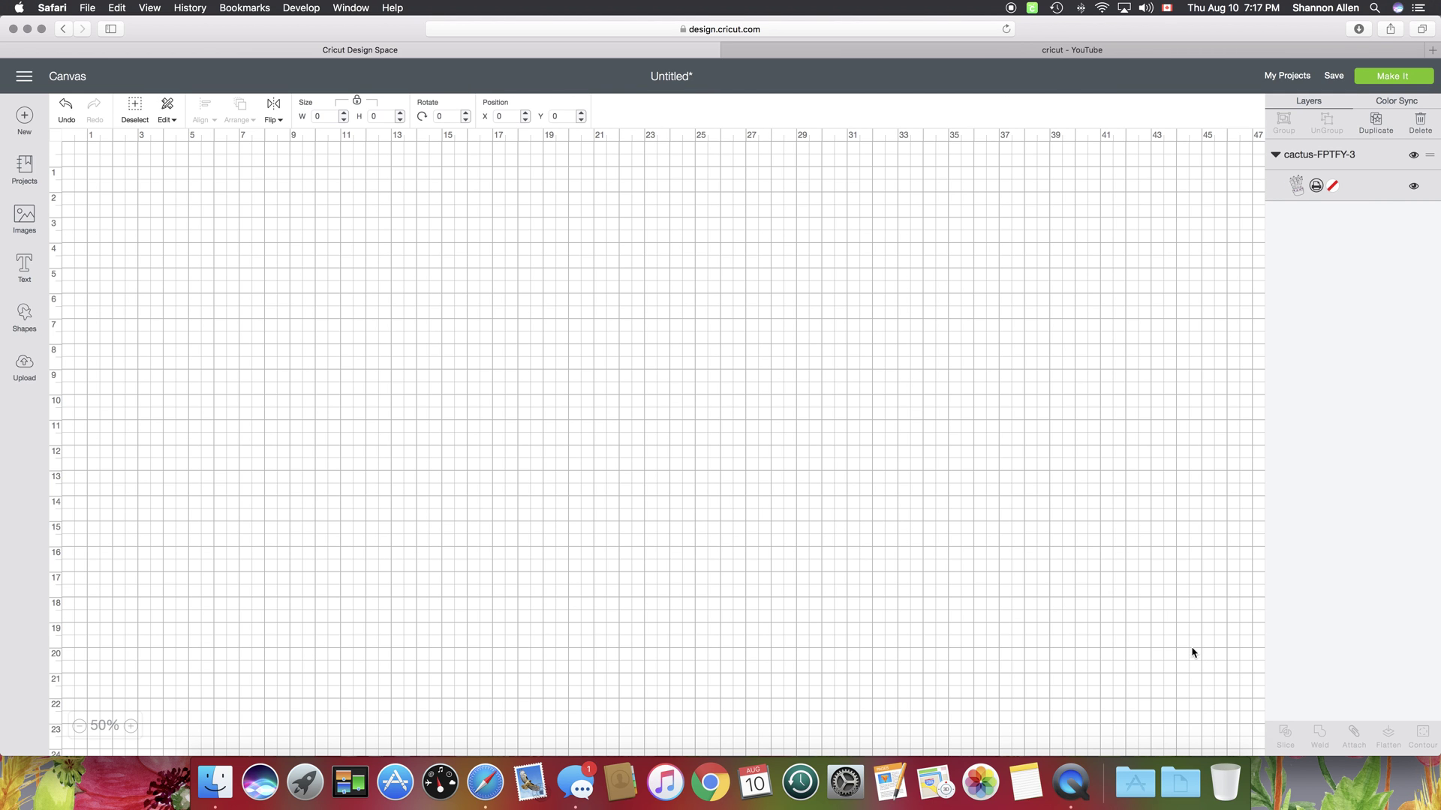
{"action": "left_click", "coordinate": [79, 727]}
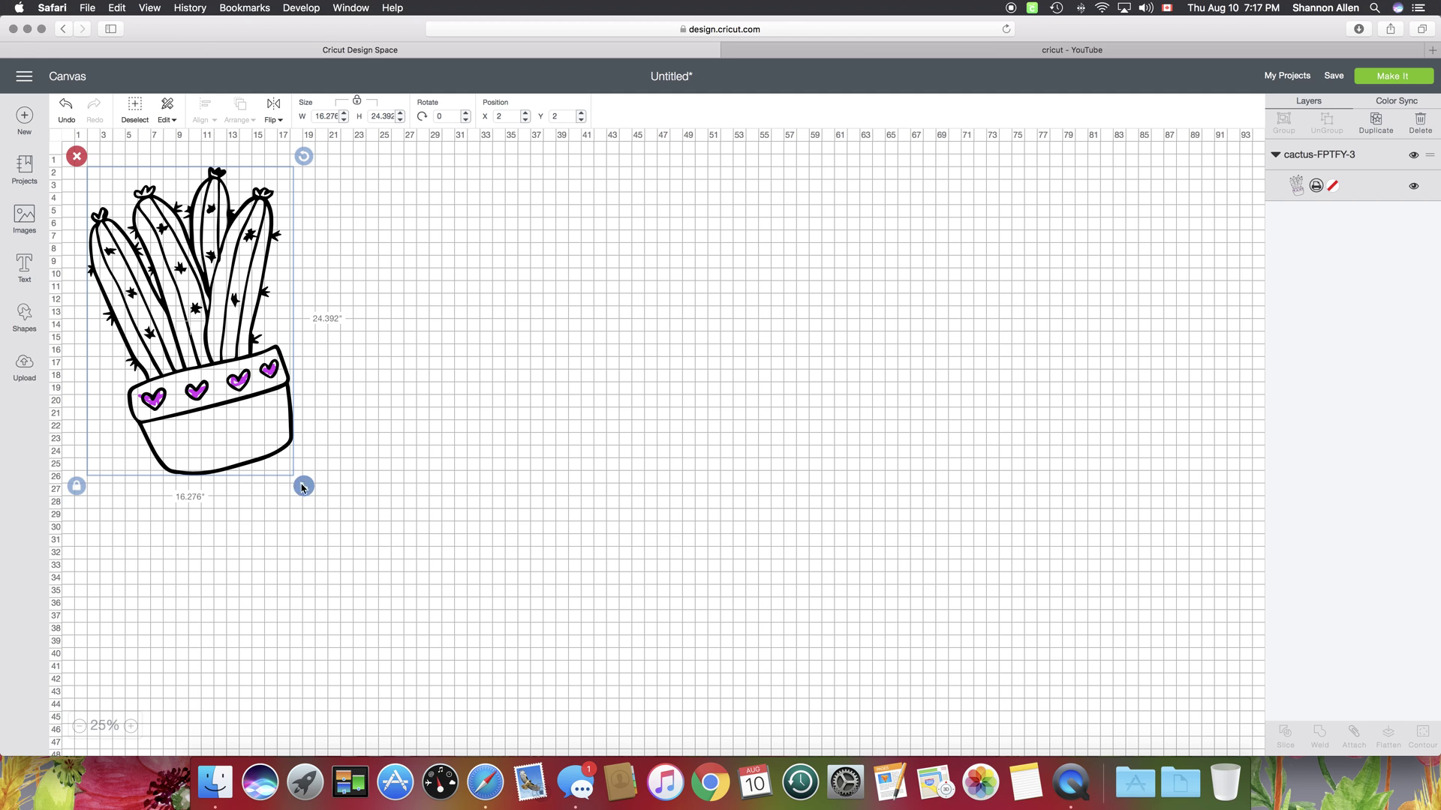
{"action": "left_click_drag", "start_coordinate": [303, 486], "coordinate": [180, 313]}
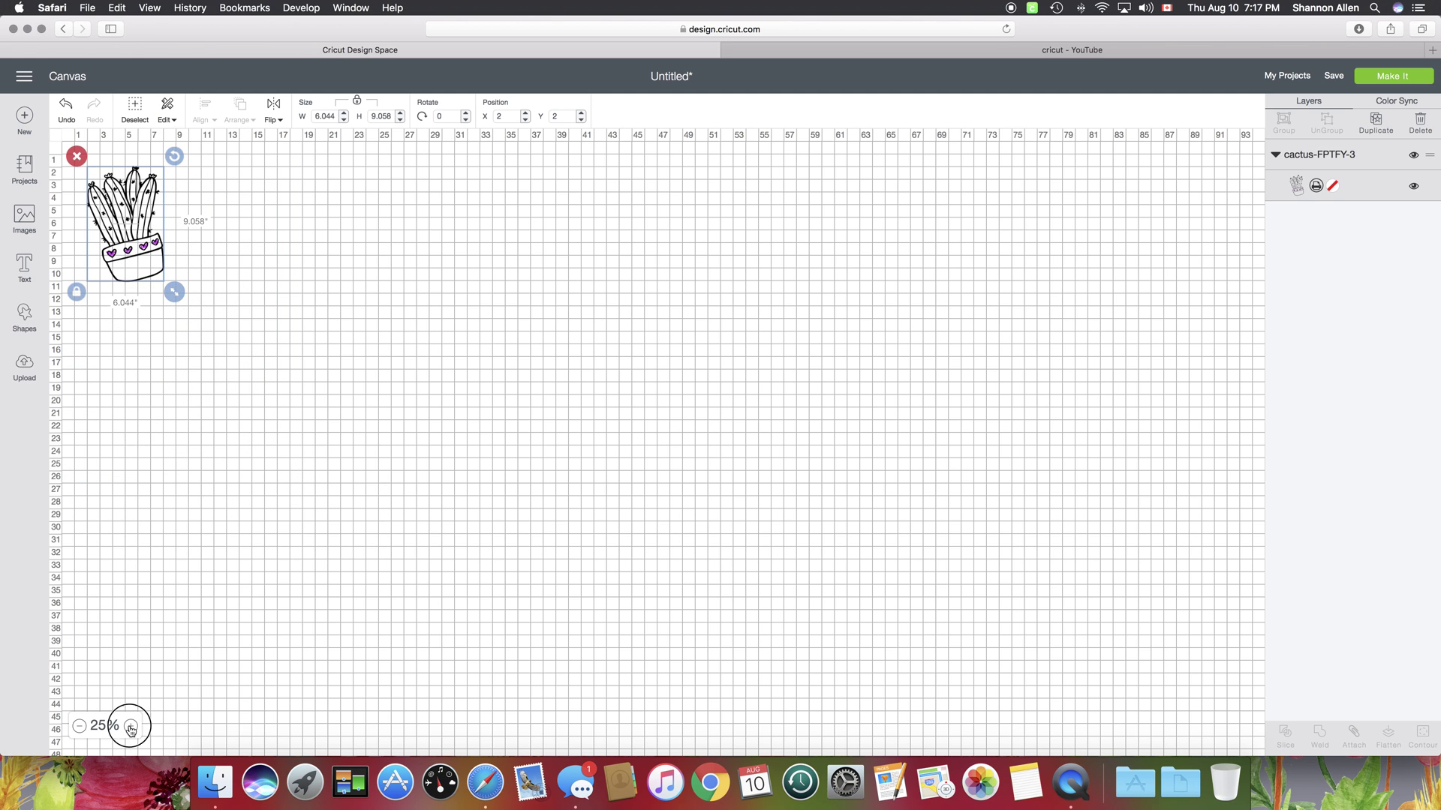
{"action": "left_click", "coordinate": [131, 727]}
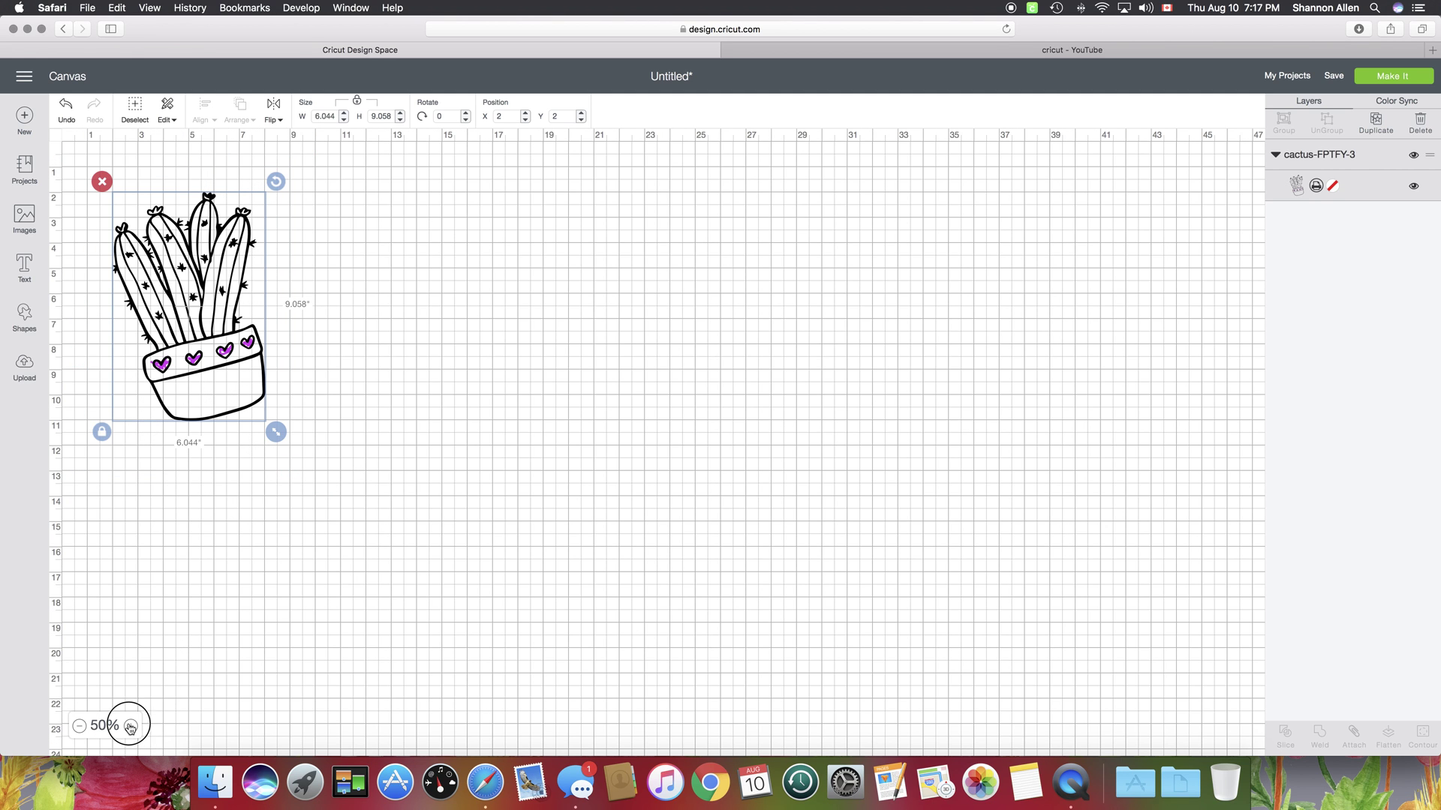
{"action": "left_click", "coordinate": [130, 726]}
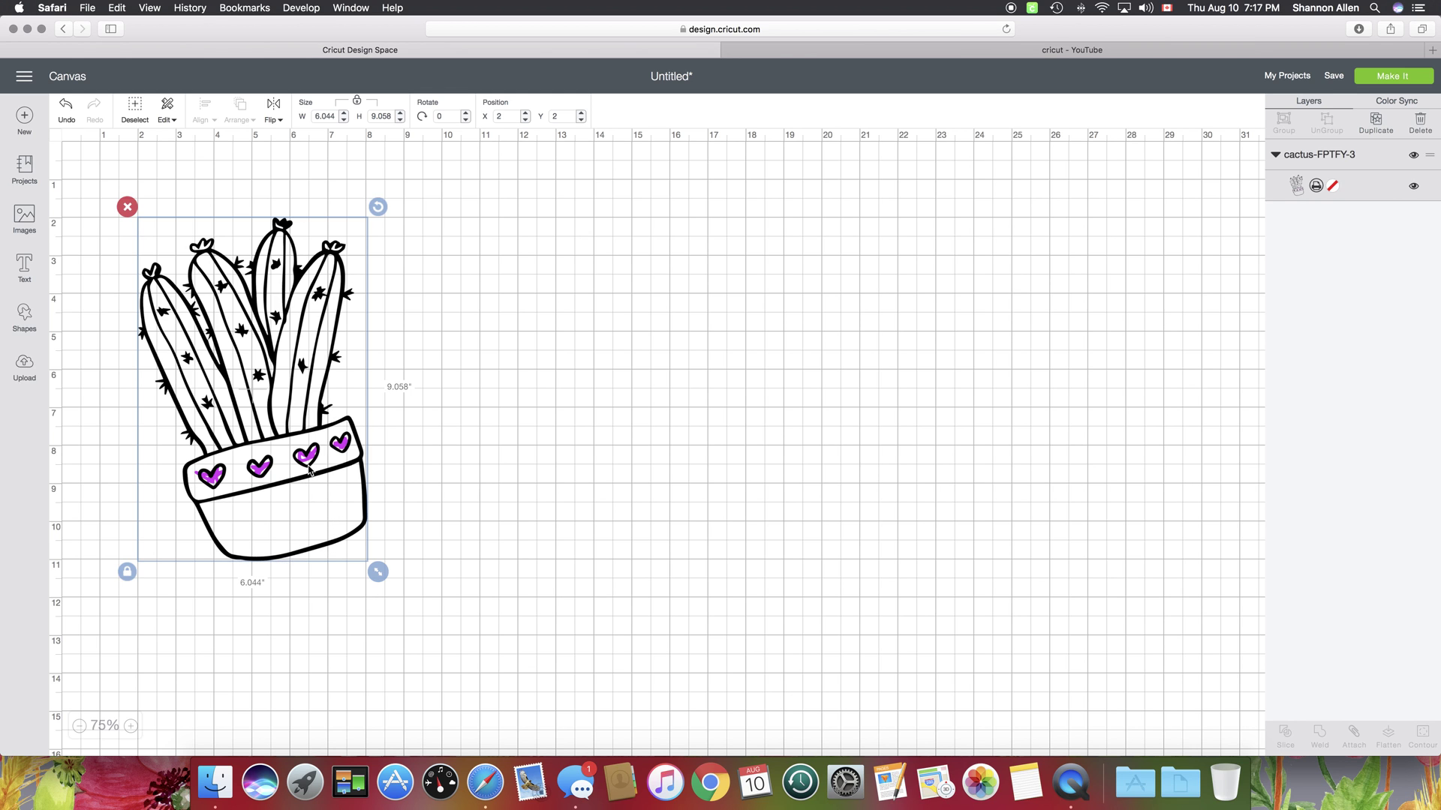
{"action": "left_click_drag", "start_coordinate": [378, 572], "coordinate": [328, 518]}
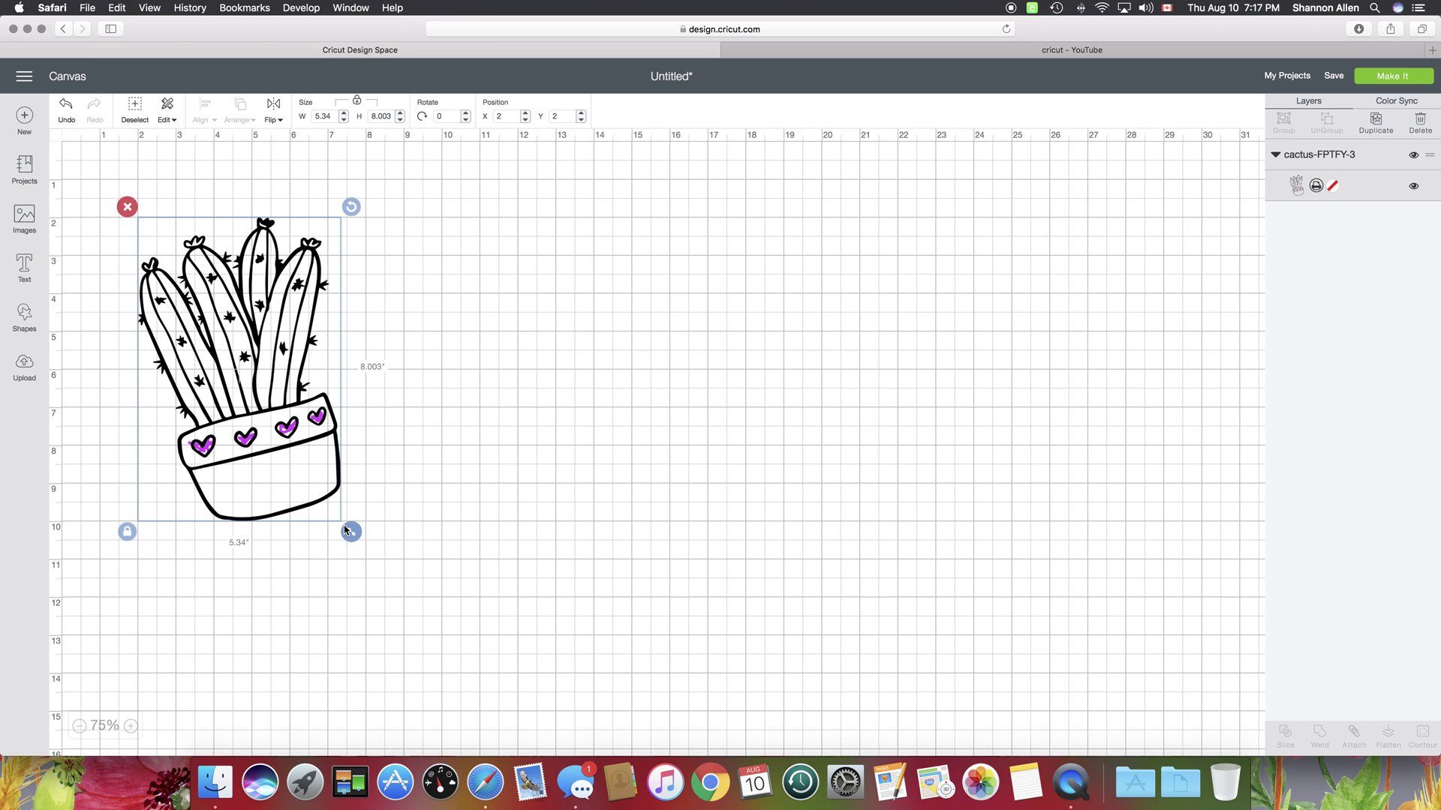
{"action": "left_click", "coordinate": [1401, 79]}
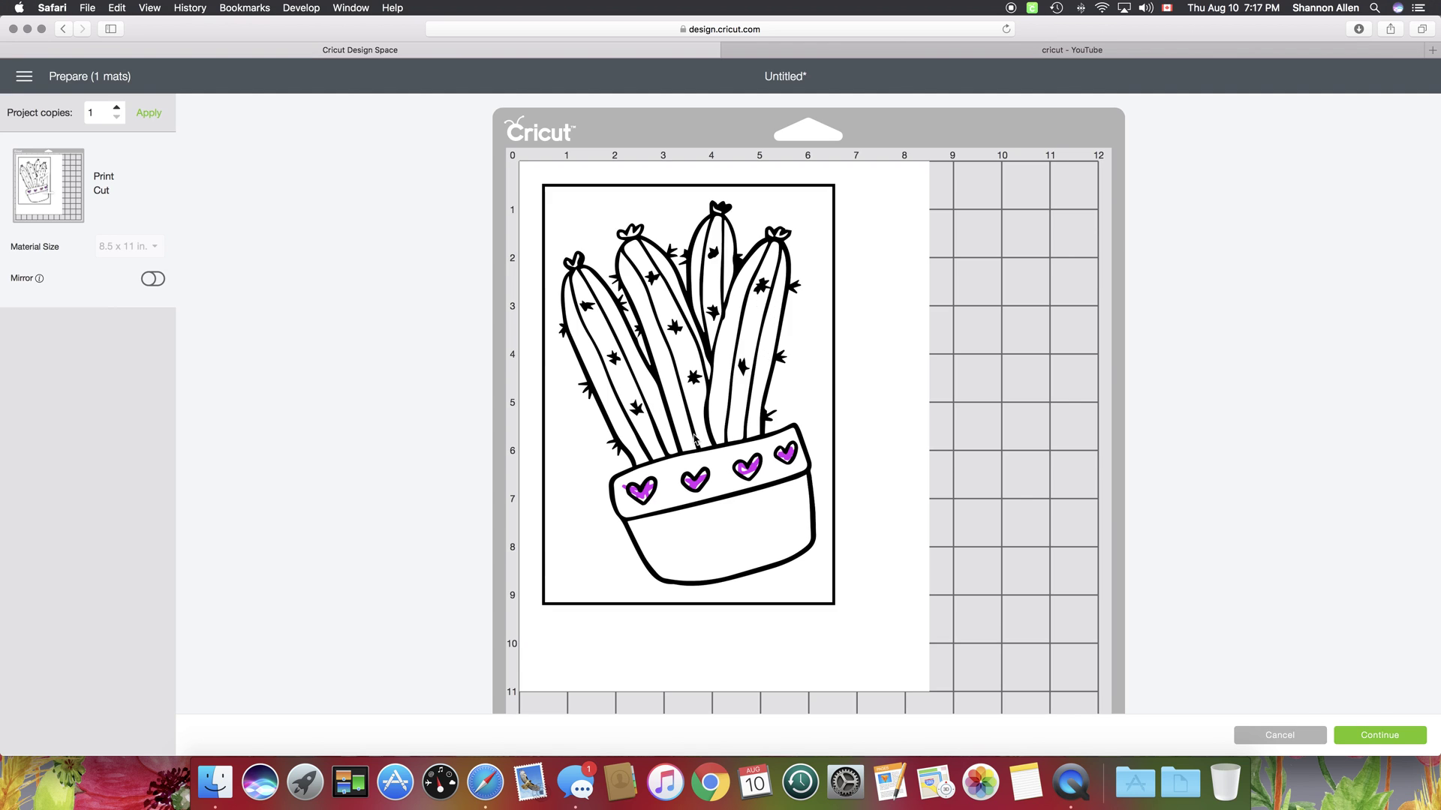
Continue past the mat preview, look over the print setup, then cancel the make
{"action": "left_click", "coordinate": [1370, 733]}
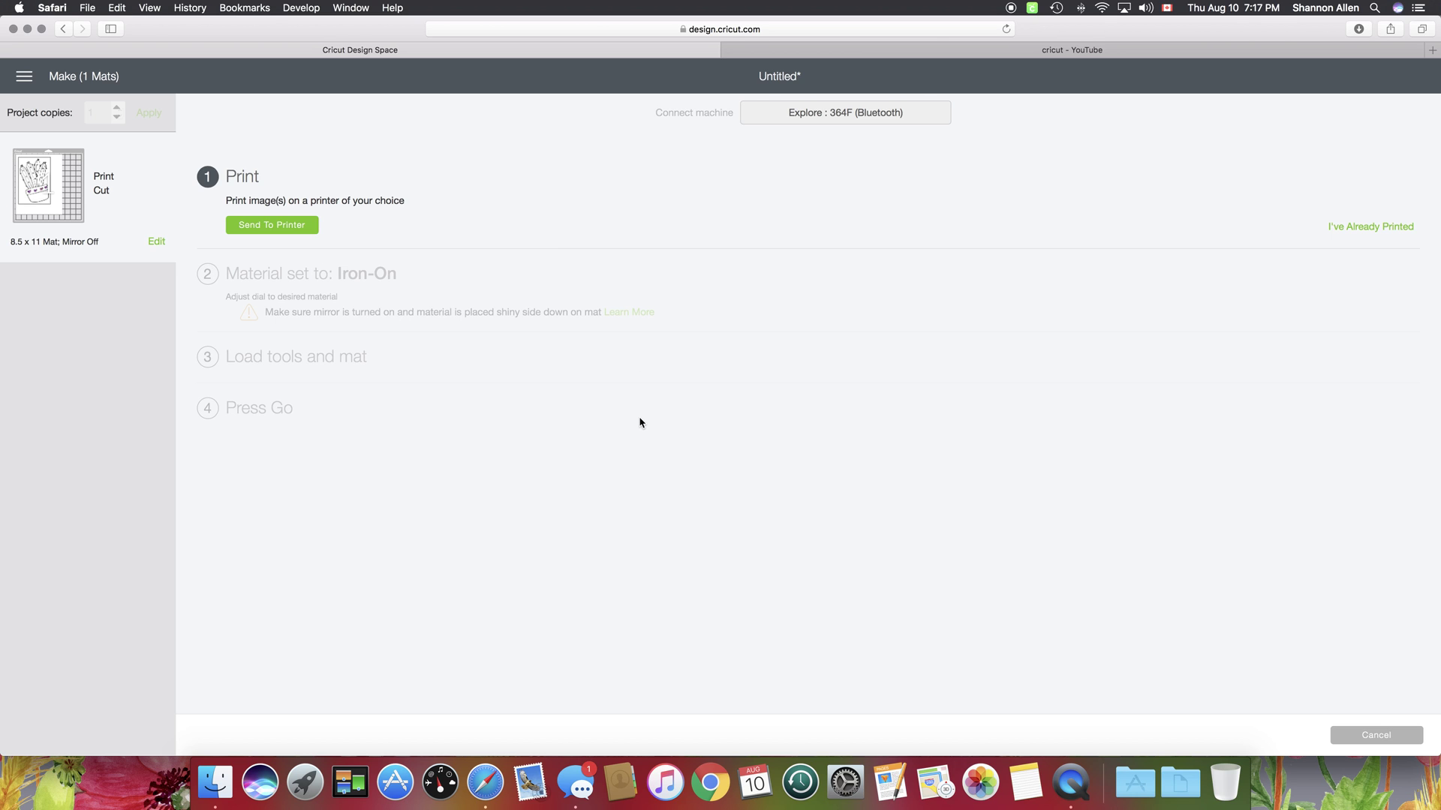
{"action": "left_click", "coordinate": [276, 223]}
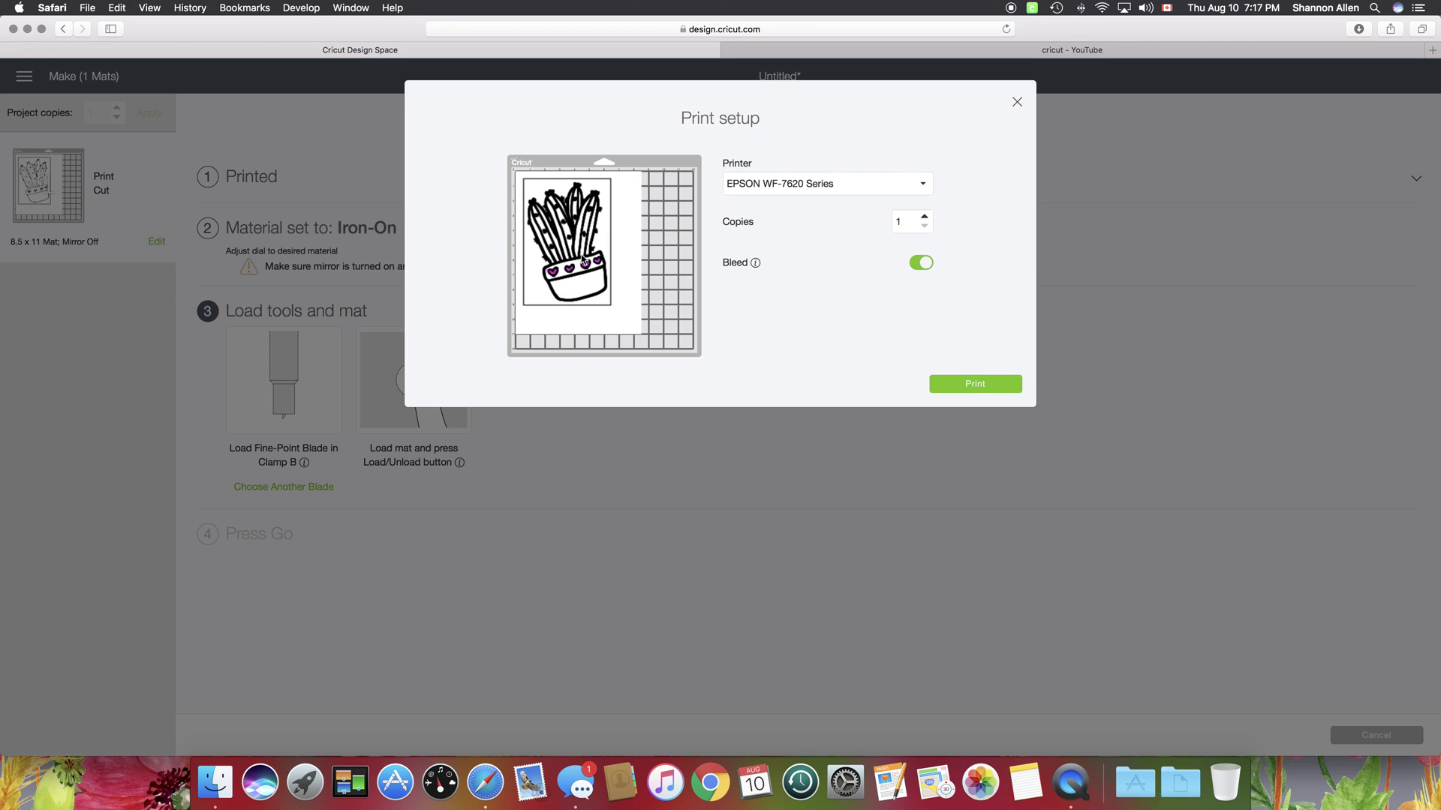
{"action": "left_click", "coordinate": [1016, 102]}
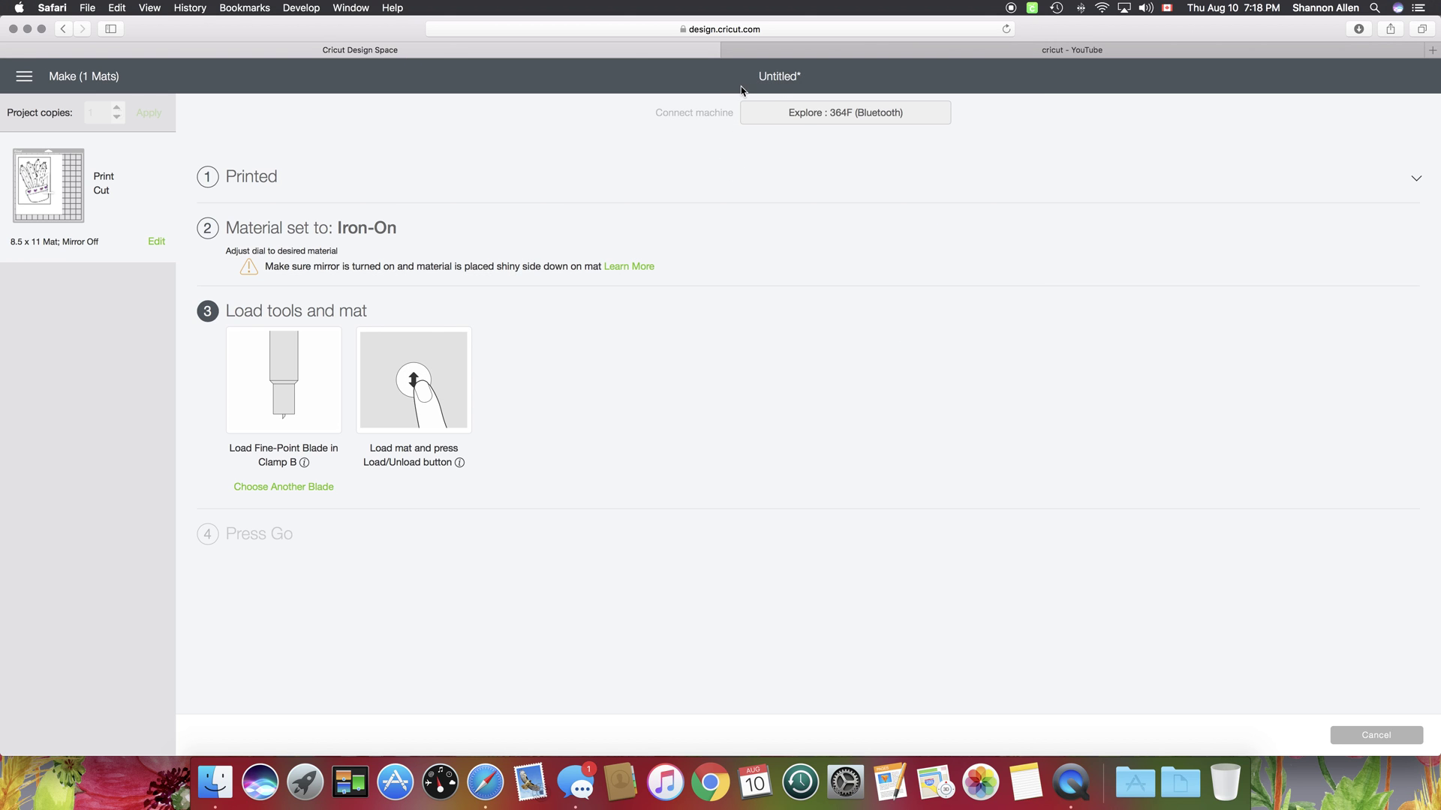
{"action": "left_click", "coordinate": [1354, 733]}
Confirm cancelling the cut and nudge the cactus slightly right and down
{"action": "left_click", "coordinate": [798, 99]}
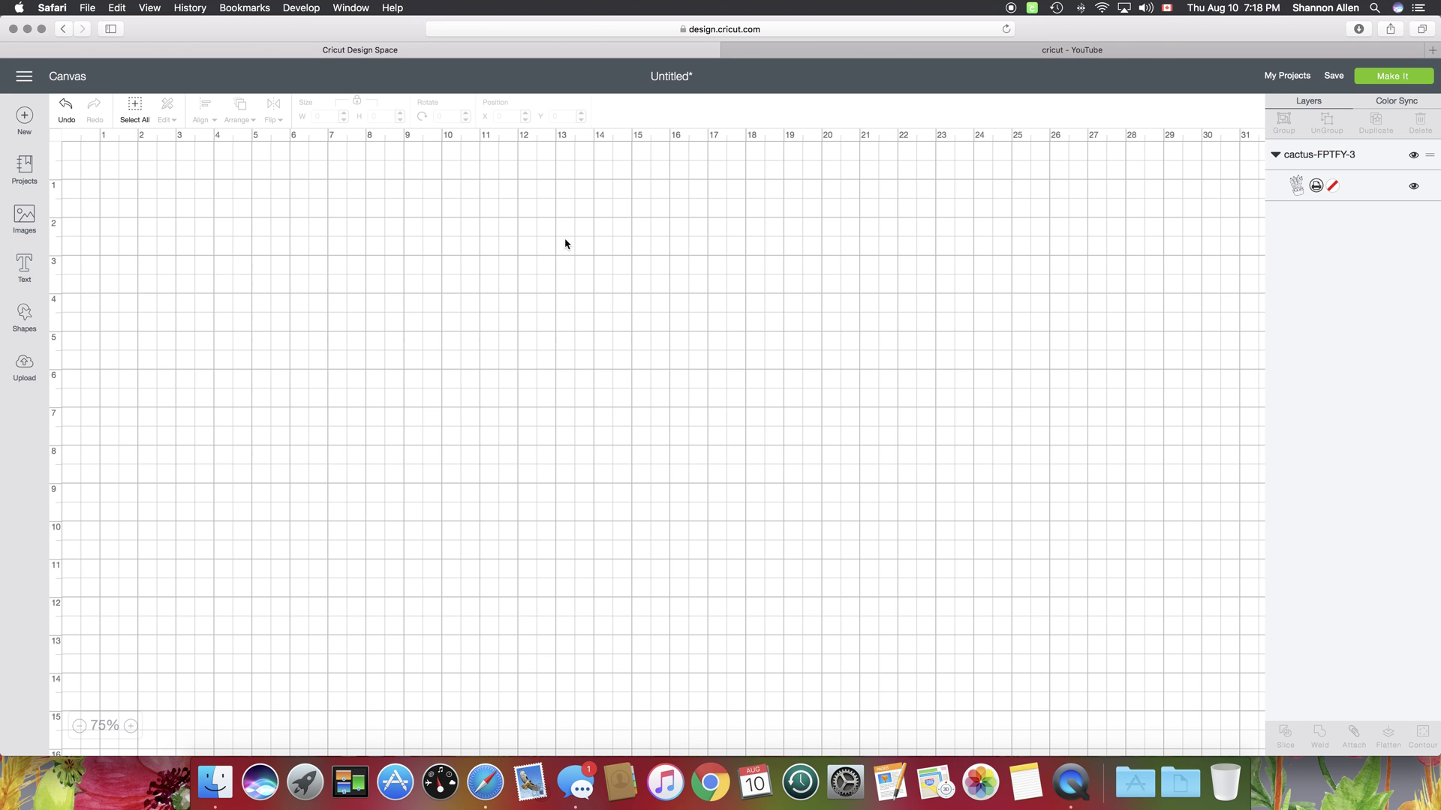
{"action": "left_click_drag", "start_coordinate": [237, 422], "coordinate": [304, 439]}
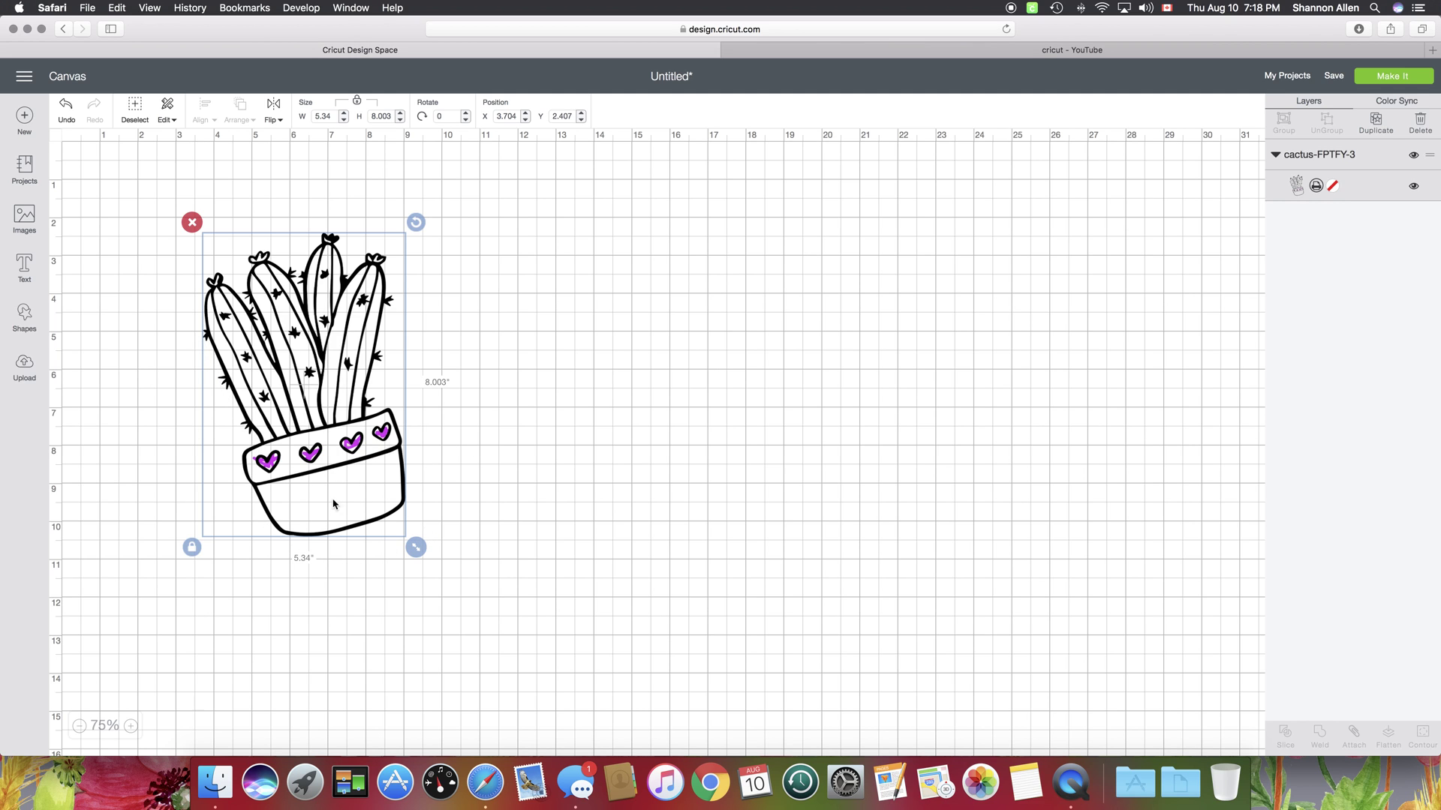
{"action": "left_click", "coordinate": [451, 435]}
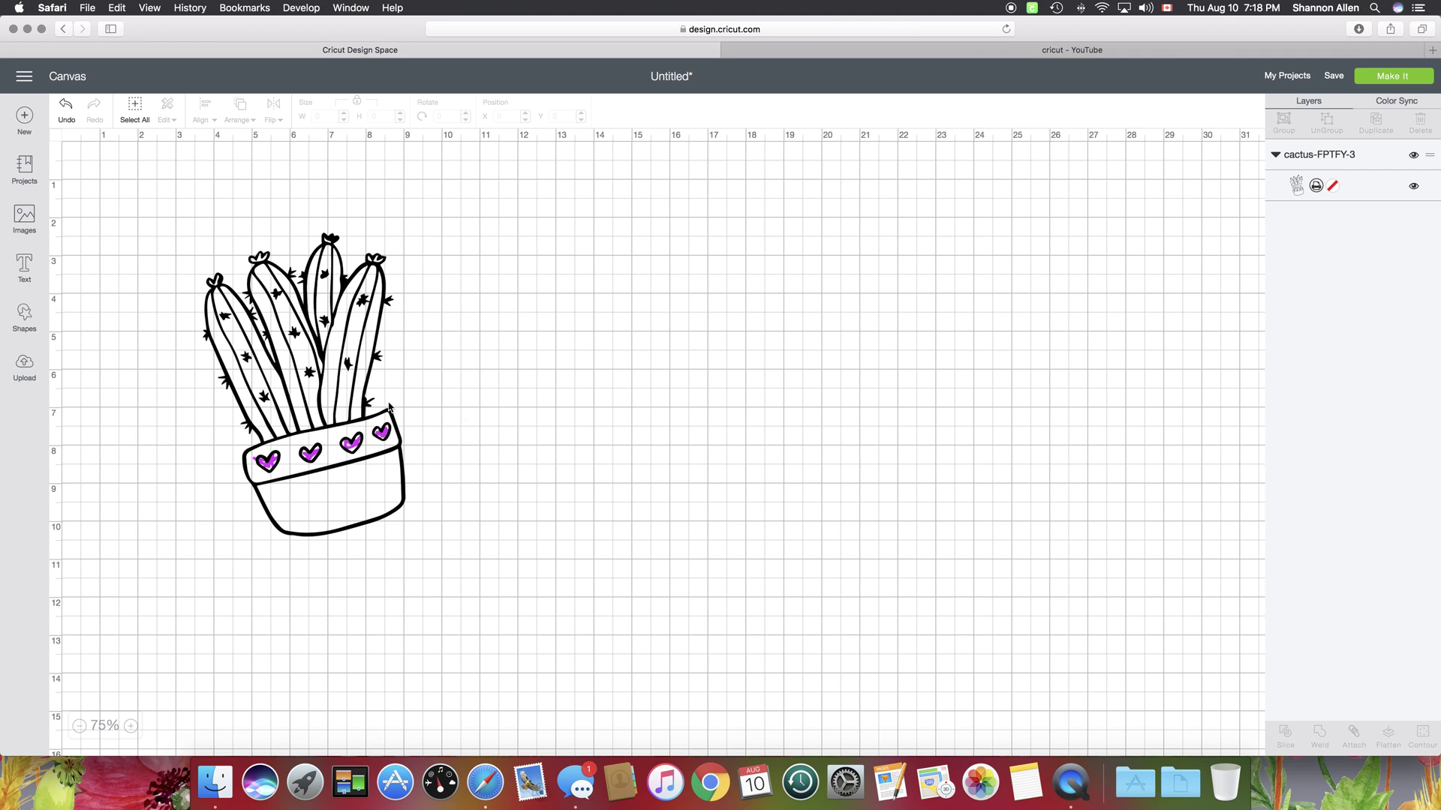
Add a text box reading 'looking sharp!' to the canvas
{"action": "left_click", "coordinate": [25, 266]}
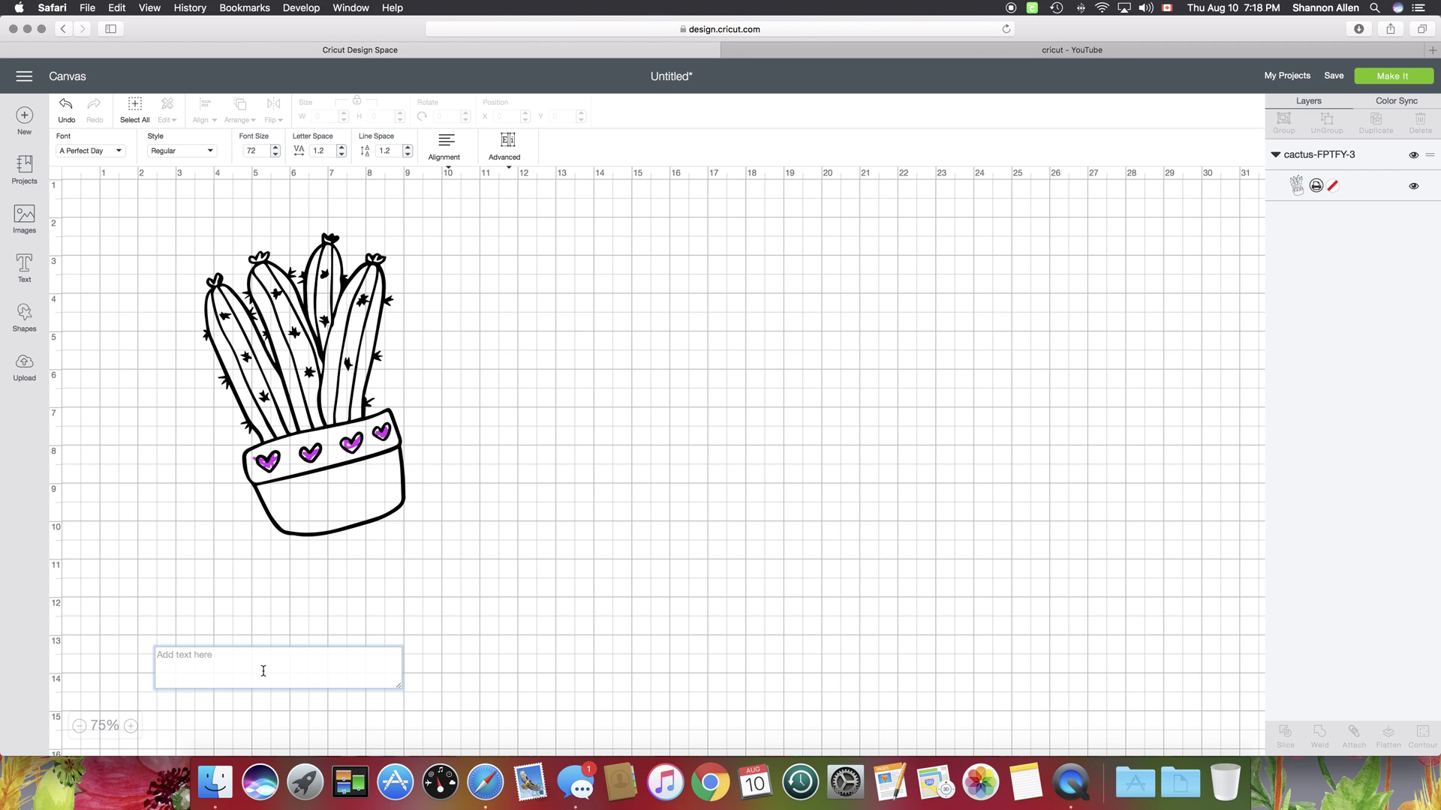
{"action": "type", "text": "Lo"}
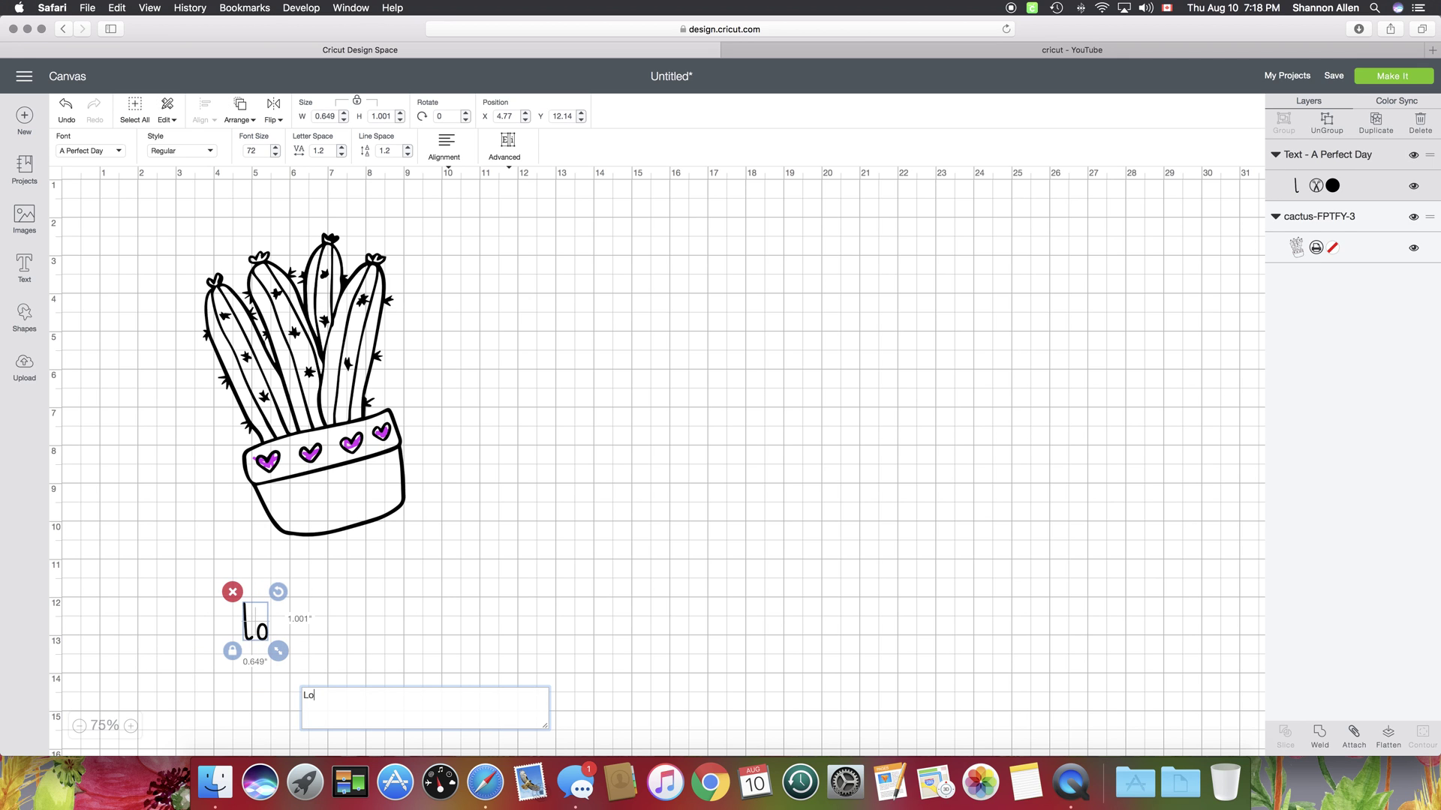
{"action": "type", "text": "oking' sh"}
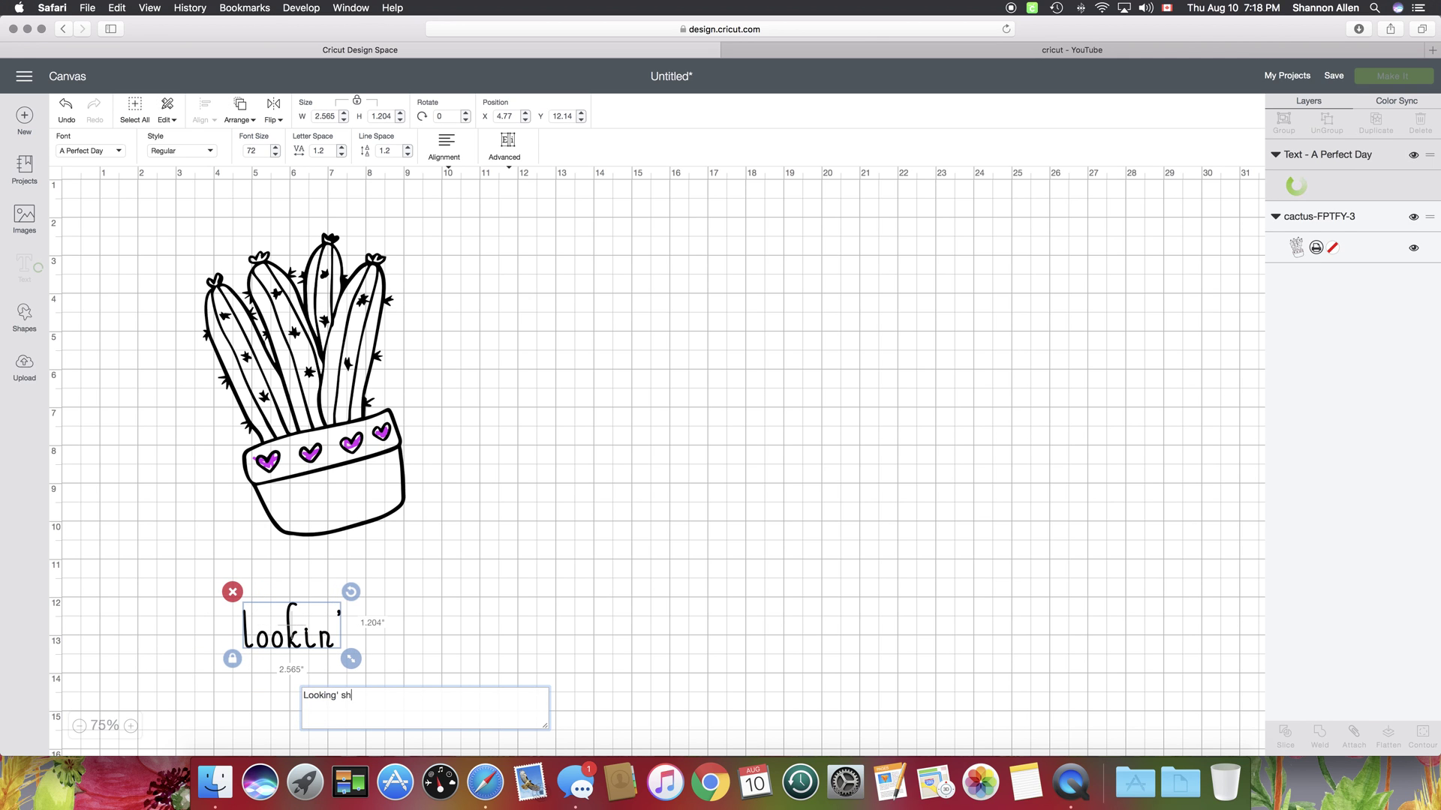
{"action": "type", "text": "arp!"}
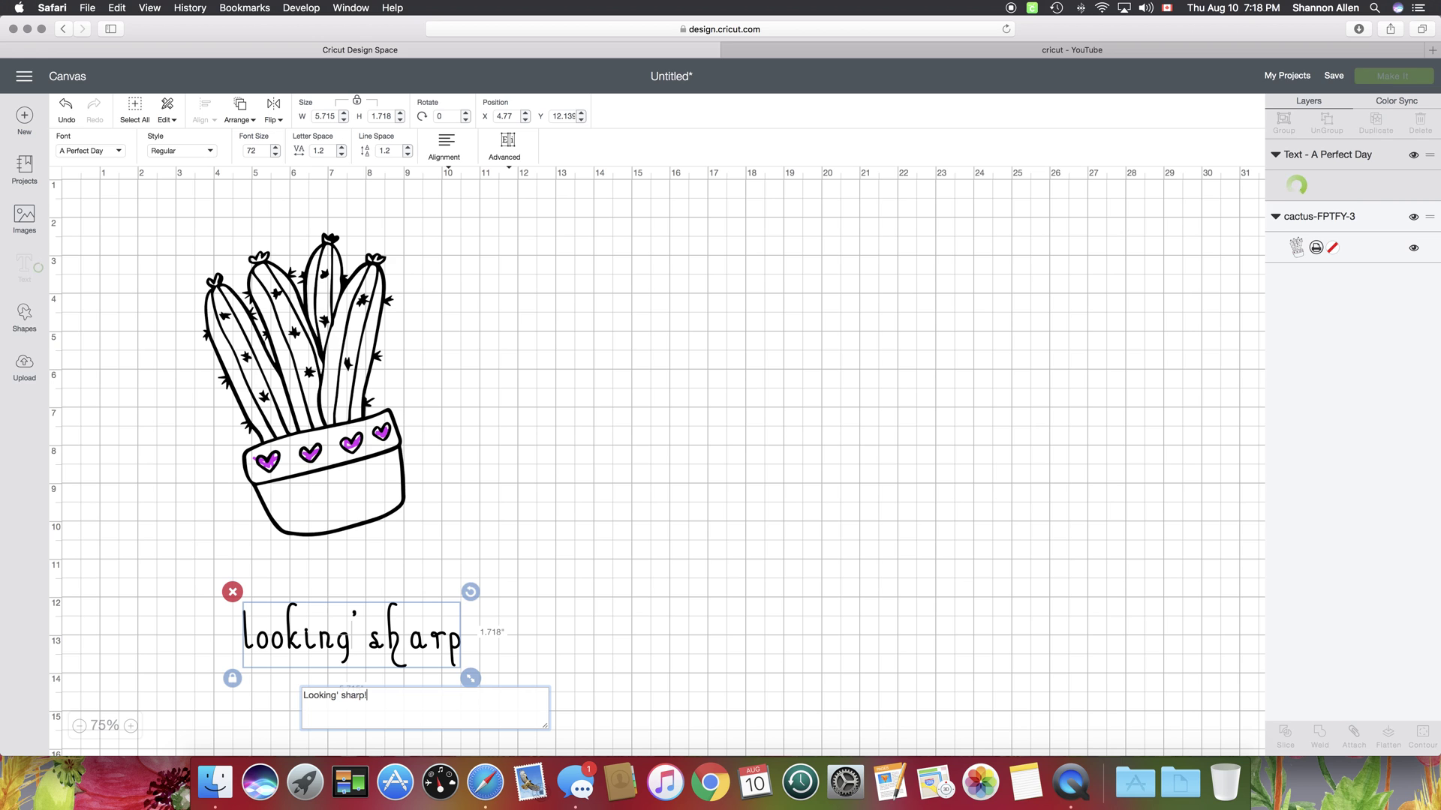
{"action": "left_click", "coordinate": [625, 629]}
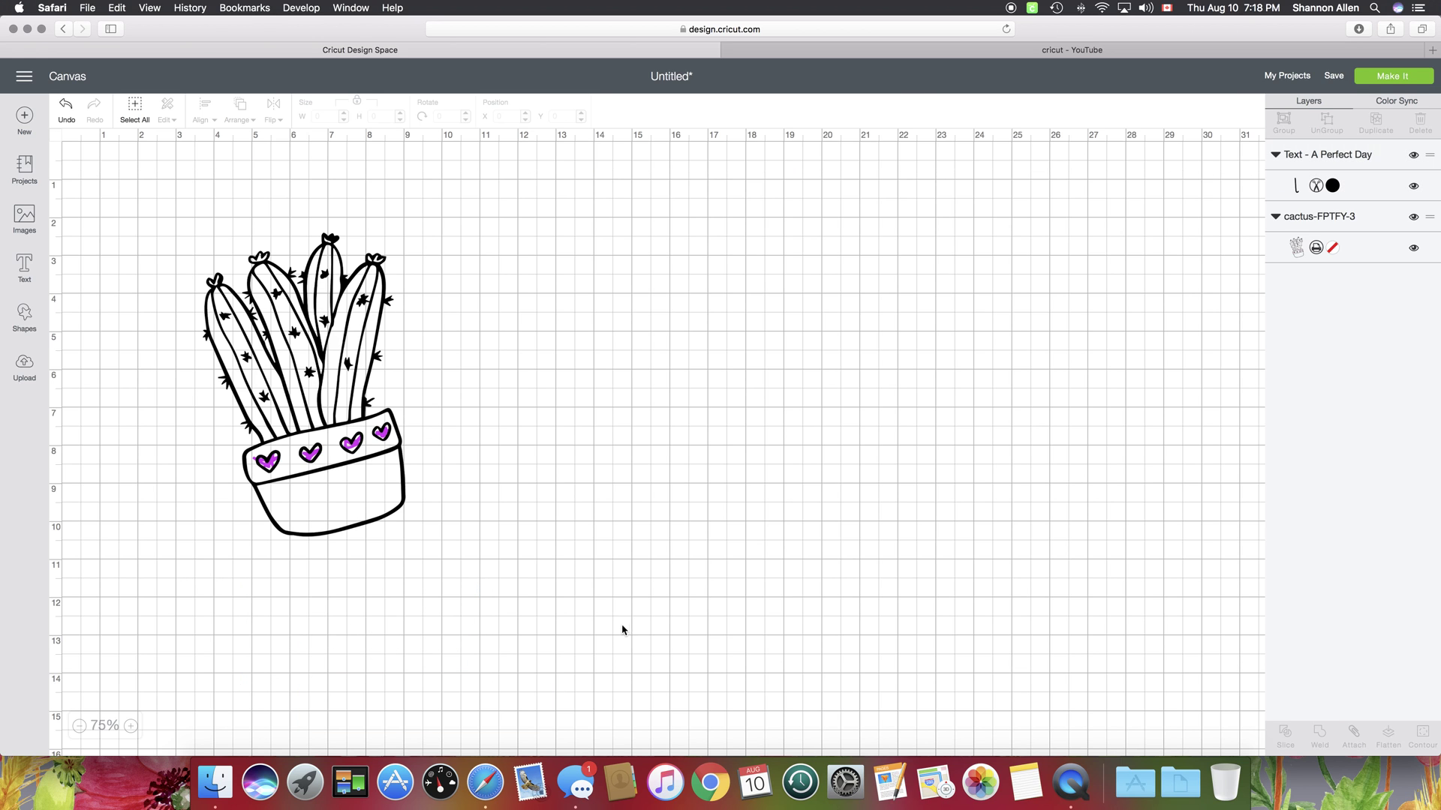
{"action": "left_click_drag", "start_coordinate": [410, 650], "coordinate": [473, 439]}
{"action": "left_click_drag", "start_coordinate": [362, 657], "coordinate": [415, 479]}
{"action": "left_click", "coordinate": [688, 592]}
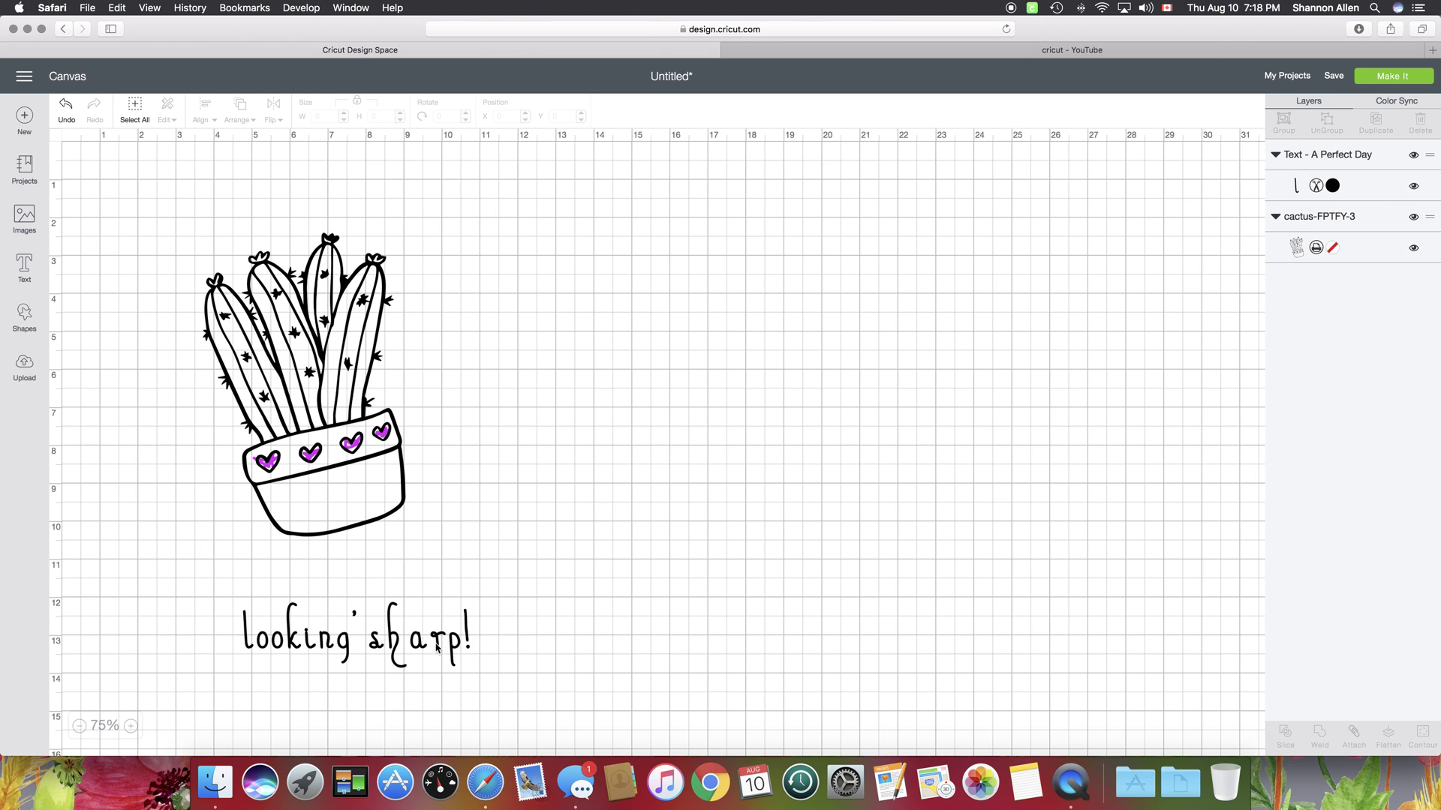
Place the text on the cactus pot, shrink it, and tilt it to about 341.5°
{"action": "left_click_drag", "start_coordinate": [442, 641], "coordinate": [413, 437]}
{"action": "left_click", "coordinate": [418, 506]}
{"action": "left_click", "coordinate": [379, 493]}
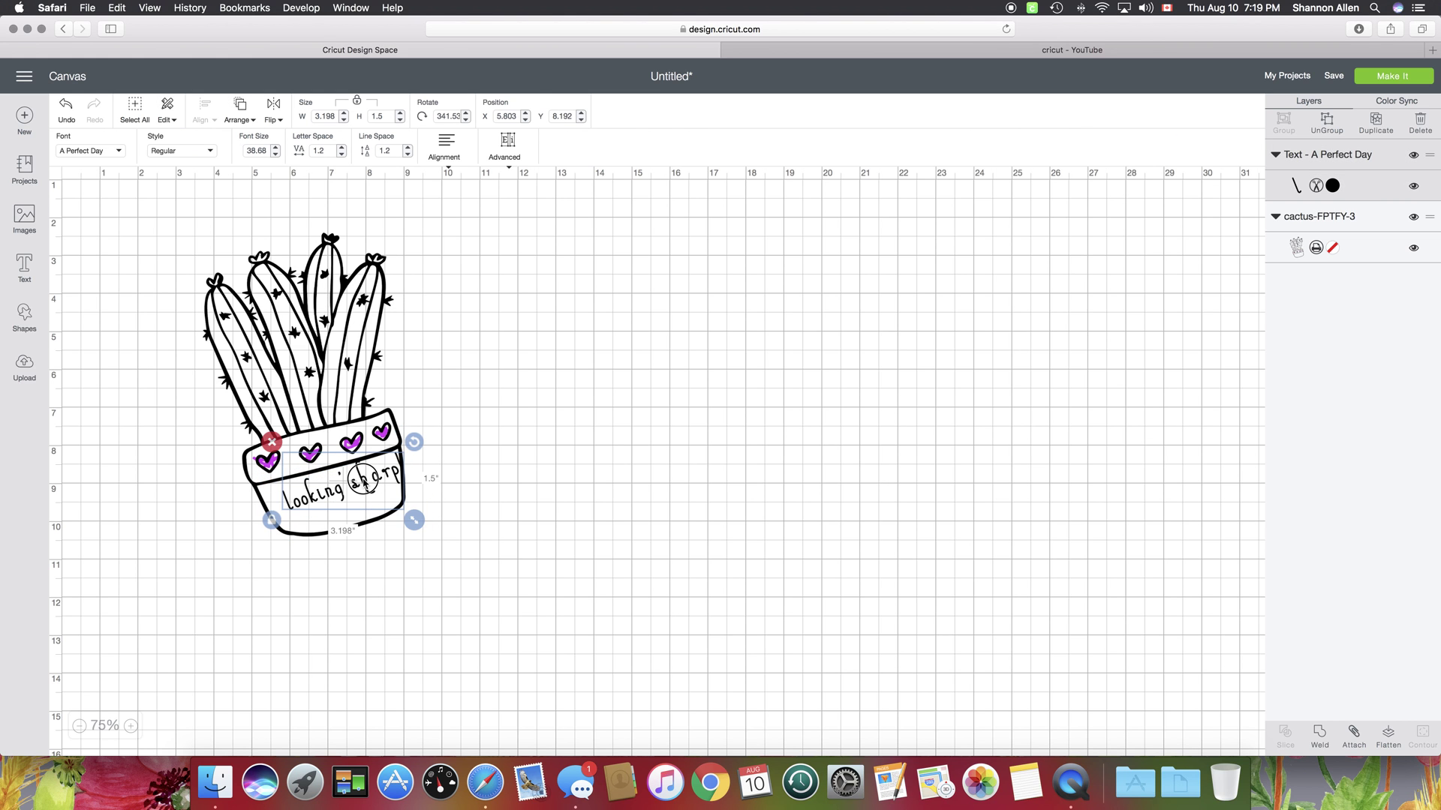
{"action": "left_click_drag", "start_coordinate": [359, 495], "coordinate": [352, 488]}
{"action": "left_click", "coordinate": [462, 496]}
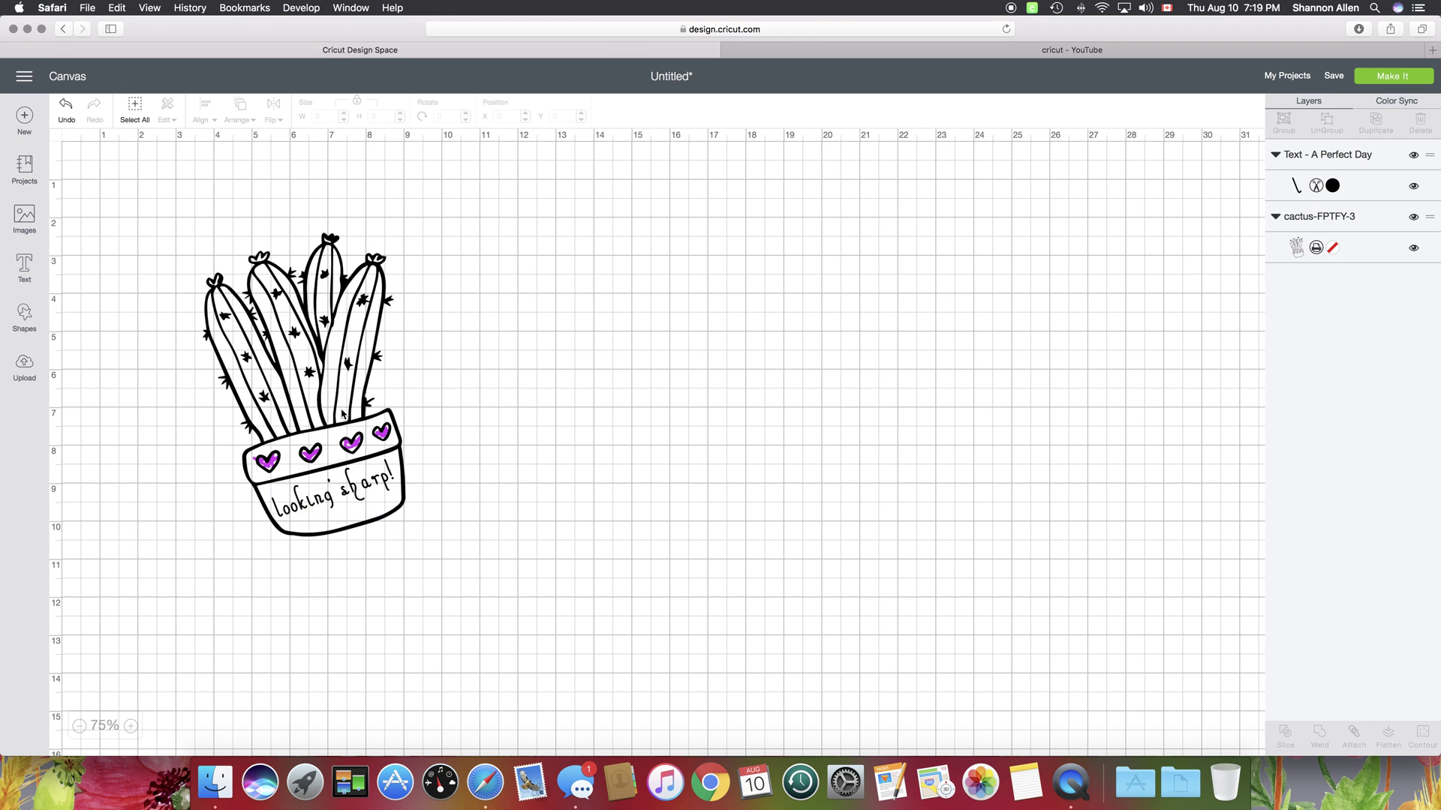
{"action": "left_click", "coordinate": [317, 390]}
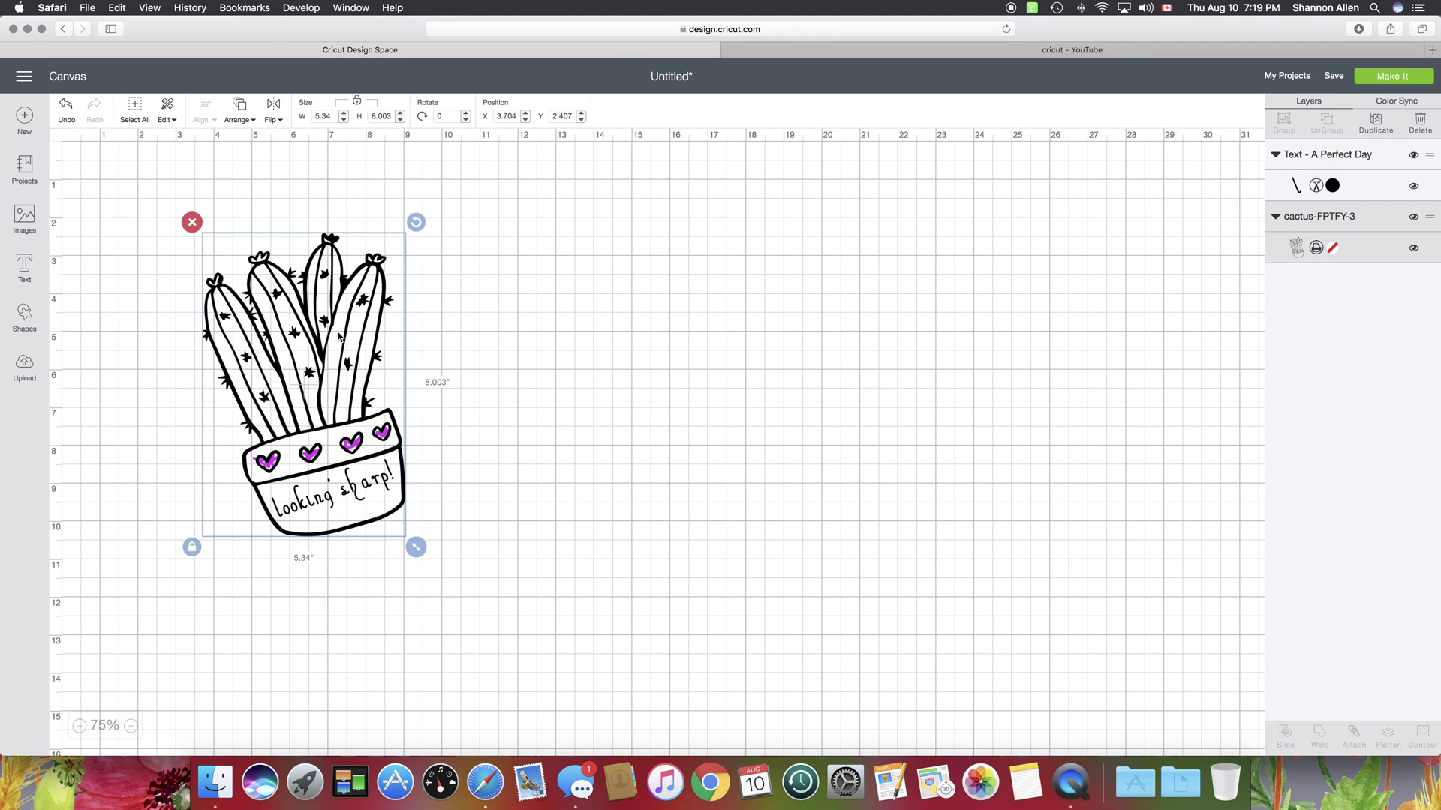
Duplicate the cactus, move the copy right, and switch it to a grey cut-only layer
{"action": "left_click", "coordinate": [1378, 120]}
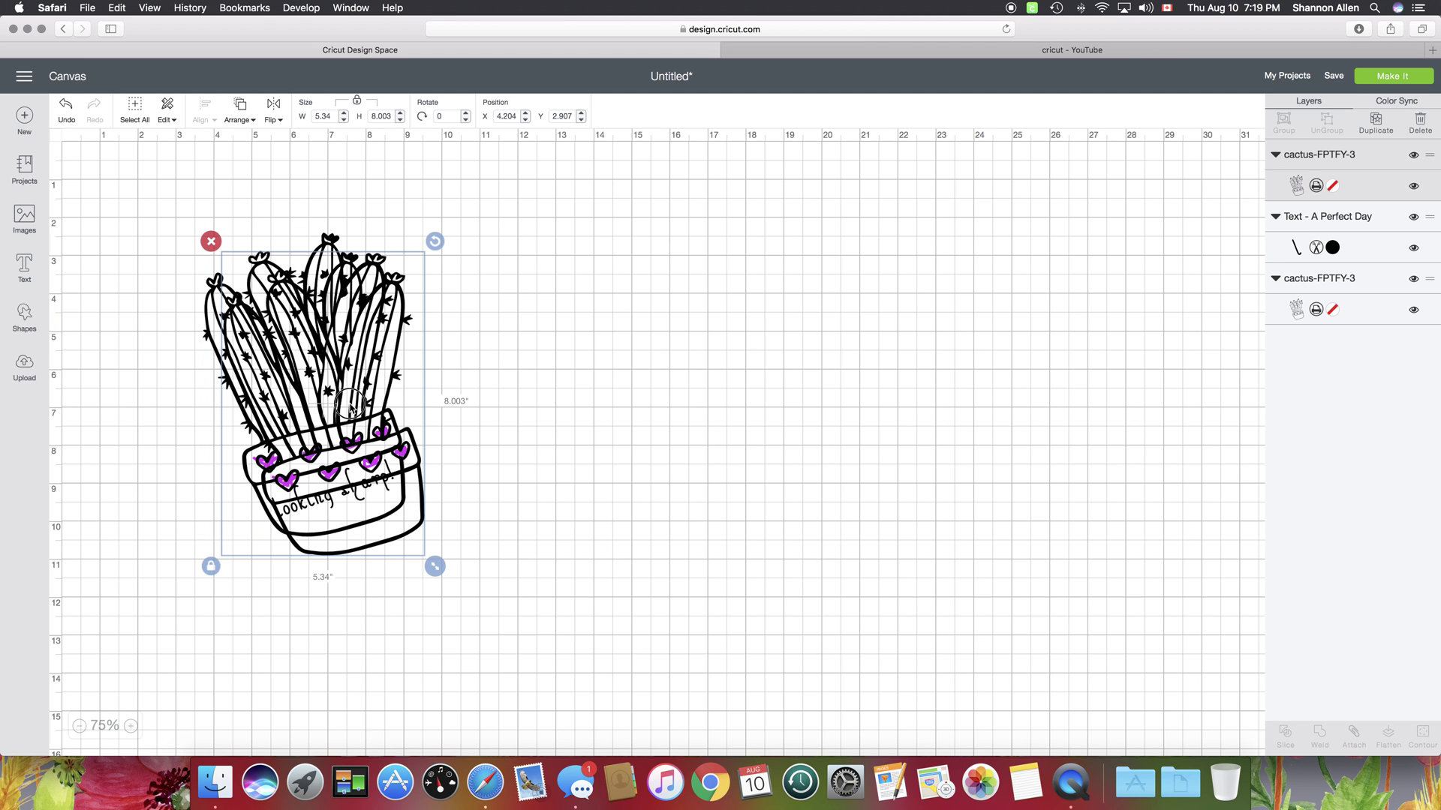
{"action": "left_click_drag", "start_coordinate": [351, 409], "coordinate": [689, 402]}
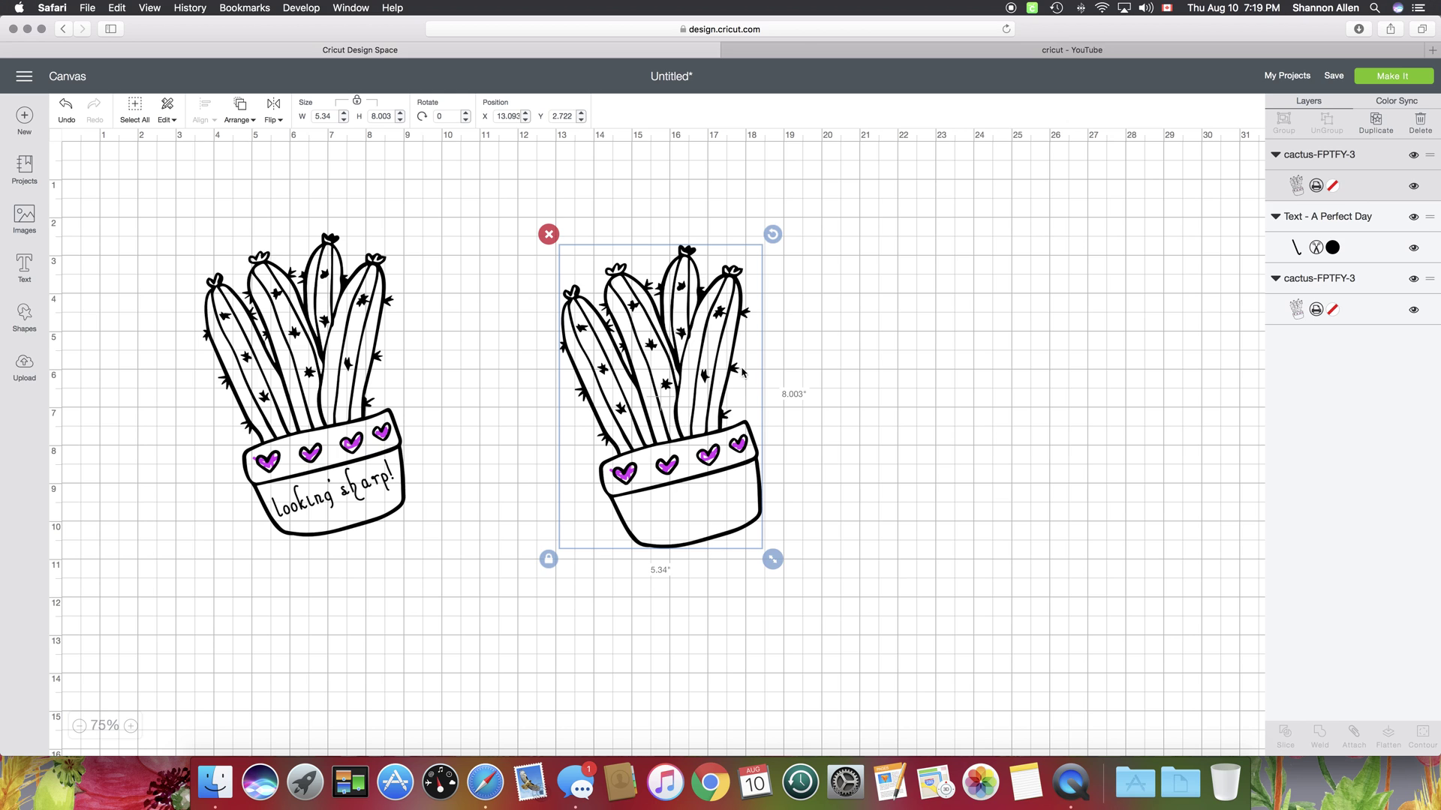
{"action": "left_click", "coordinate": [1317, 186]}
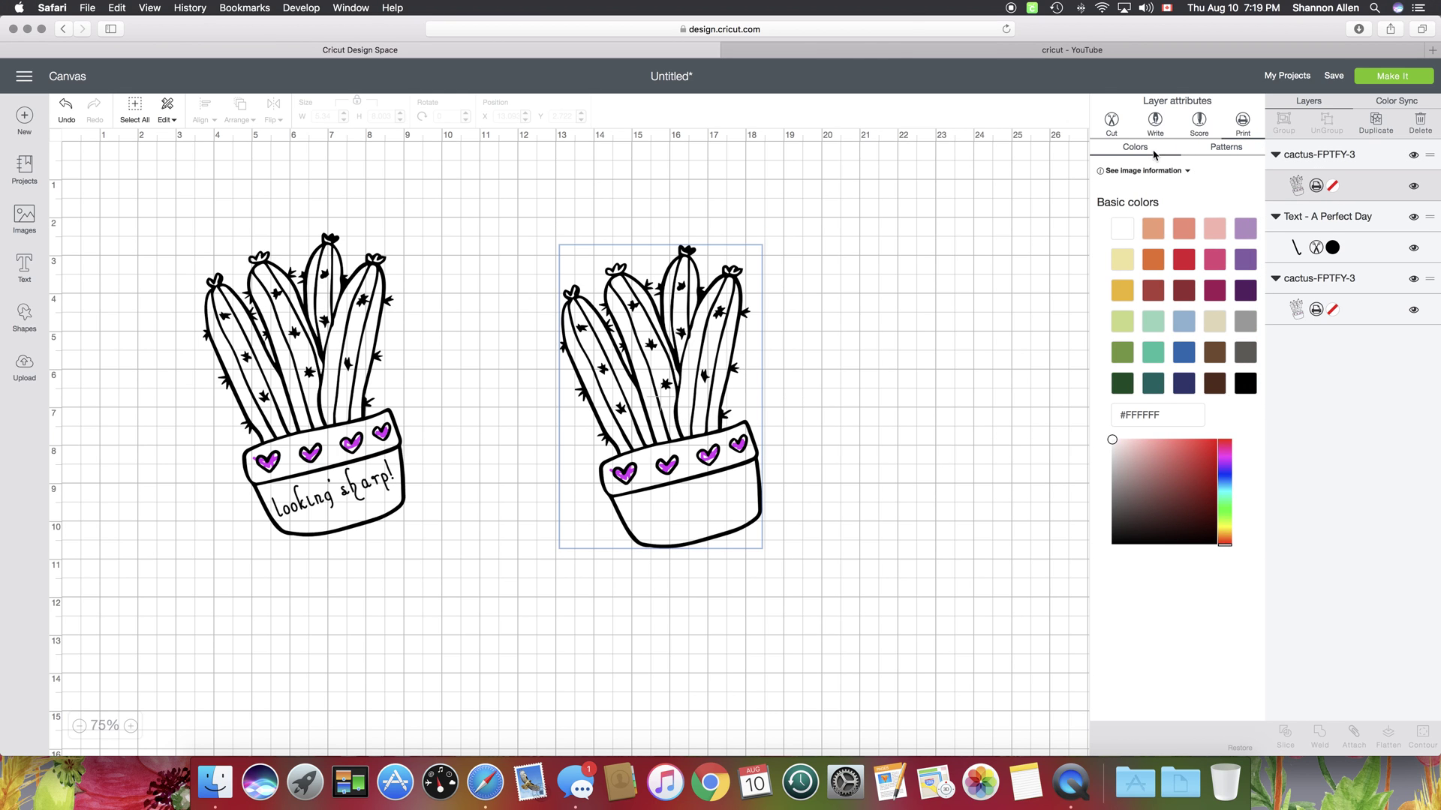
{"action": "left_click", "coordinate": [1111, 122]}
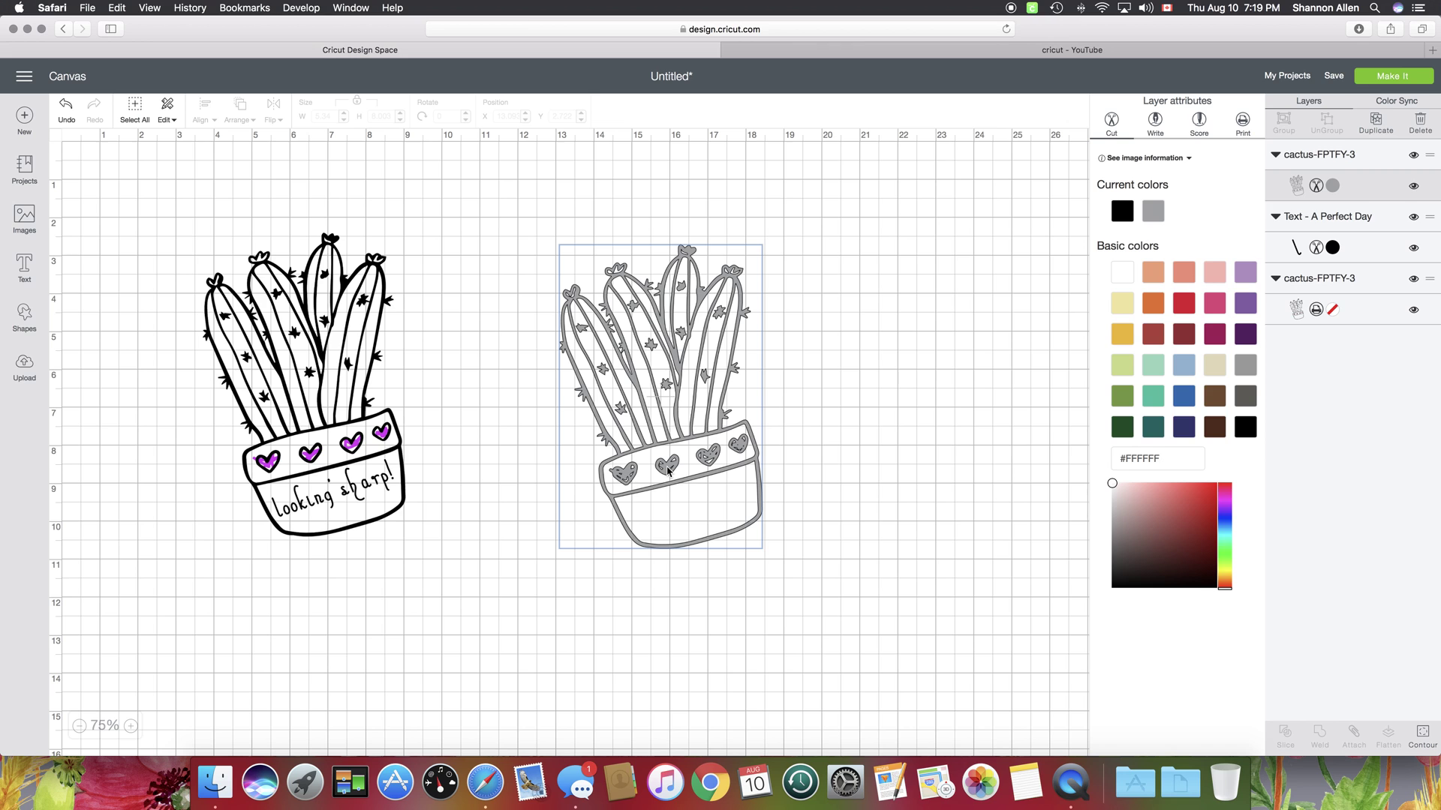
{"action": "left_click", "coordinate": [893, 318]}
{"action": "left_click", "coordinate": [690, 394]}
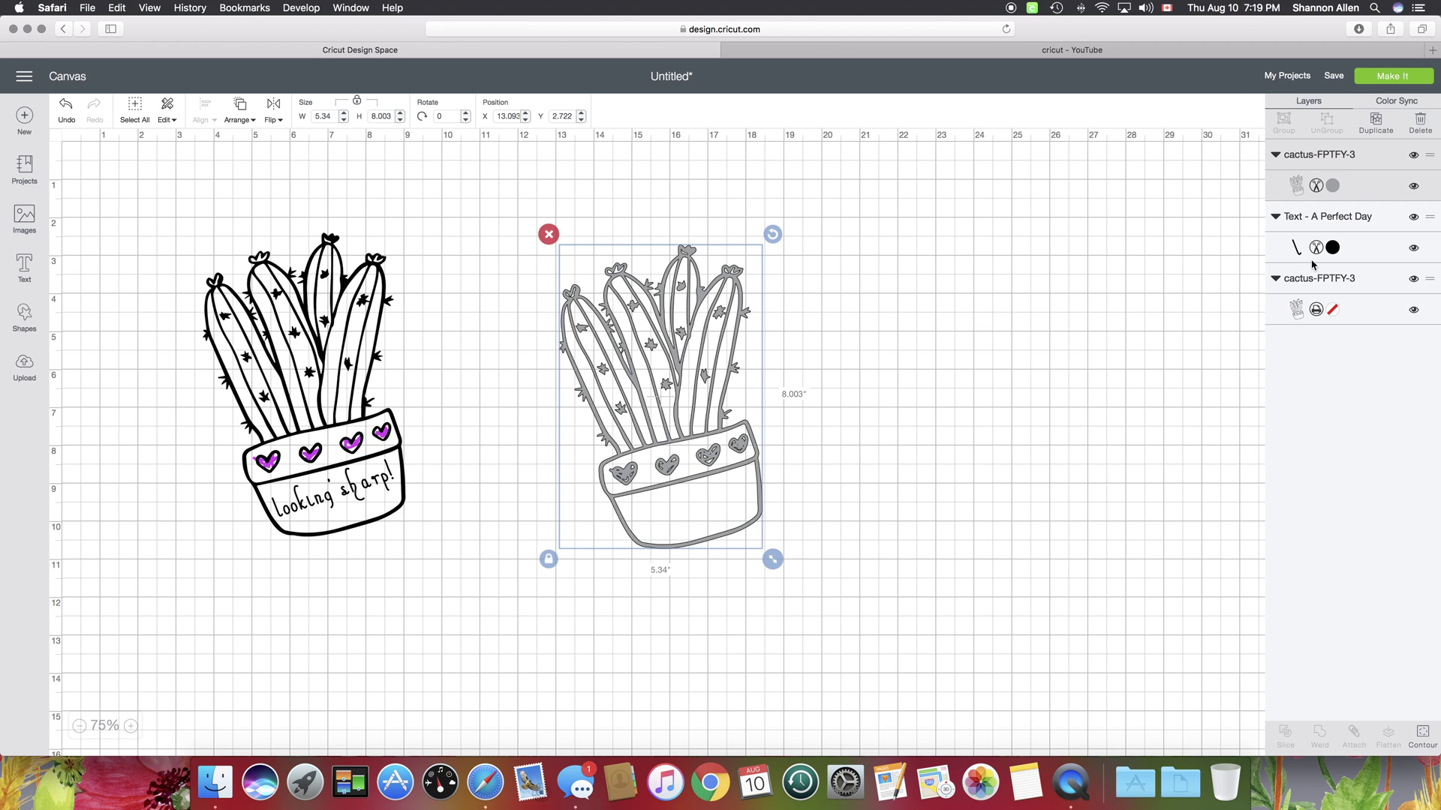
Hide all inner contours of the grey copy so only its outer outline remains
{"action": "left_click", "coordinate": [1422, 739]}
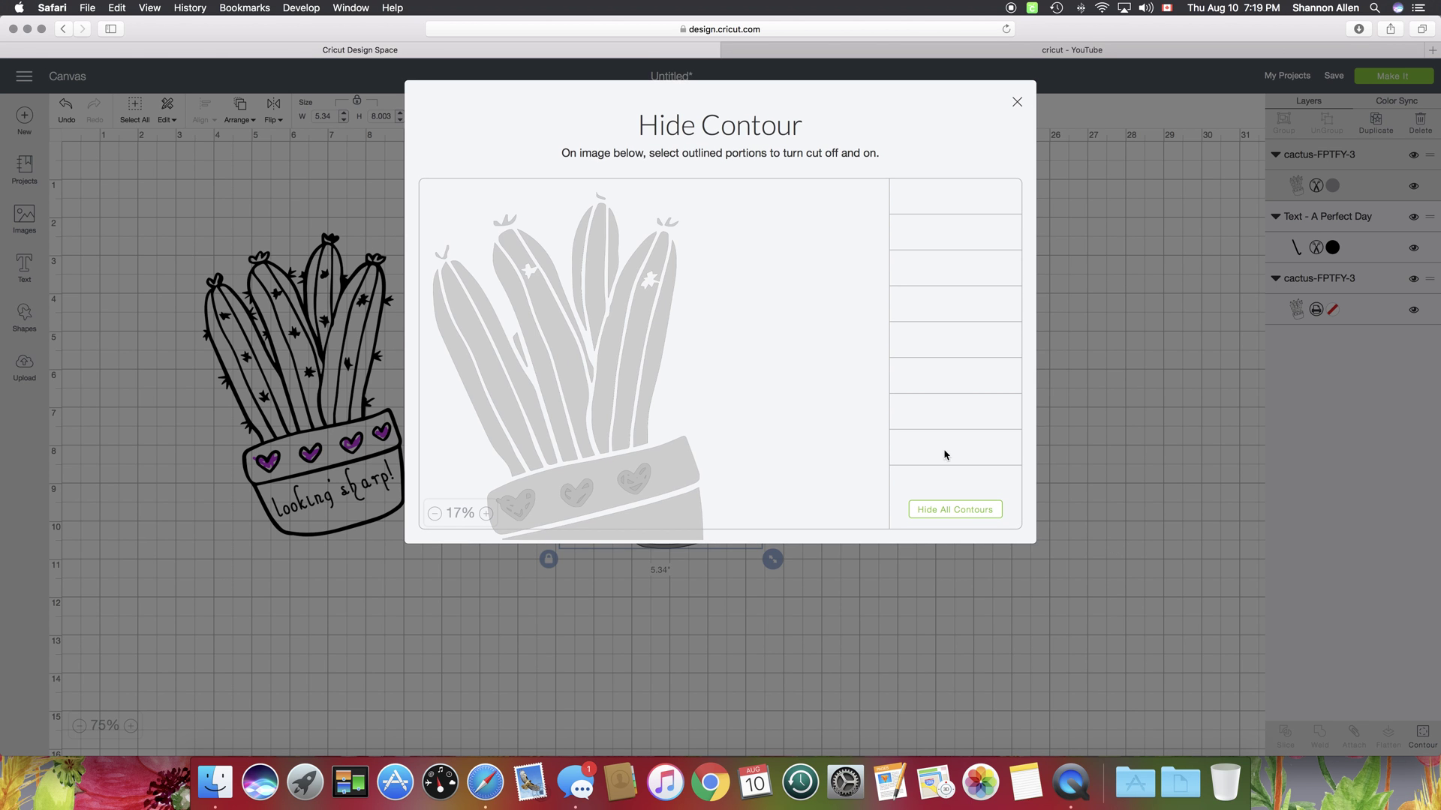
{"action": "scroll", "coordinate": [818, 391], "scroll_direction": "down", "scroll_amount": 3}
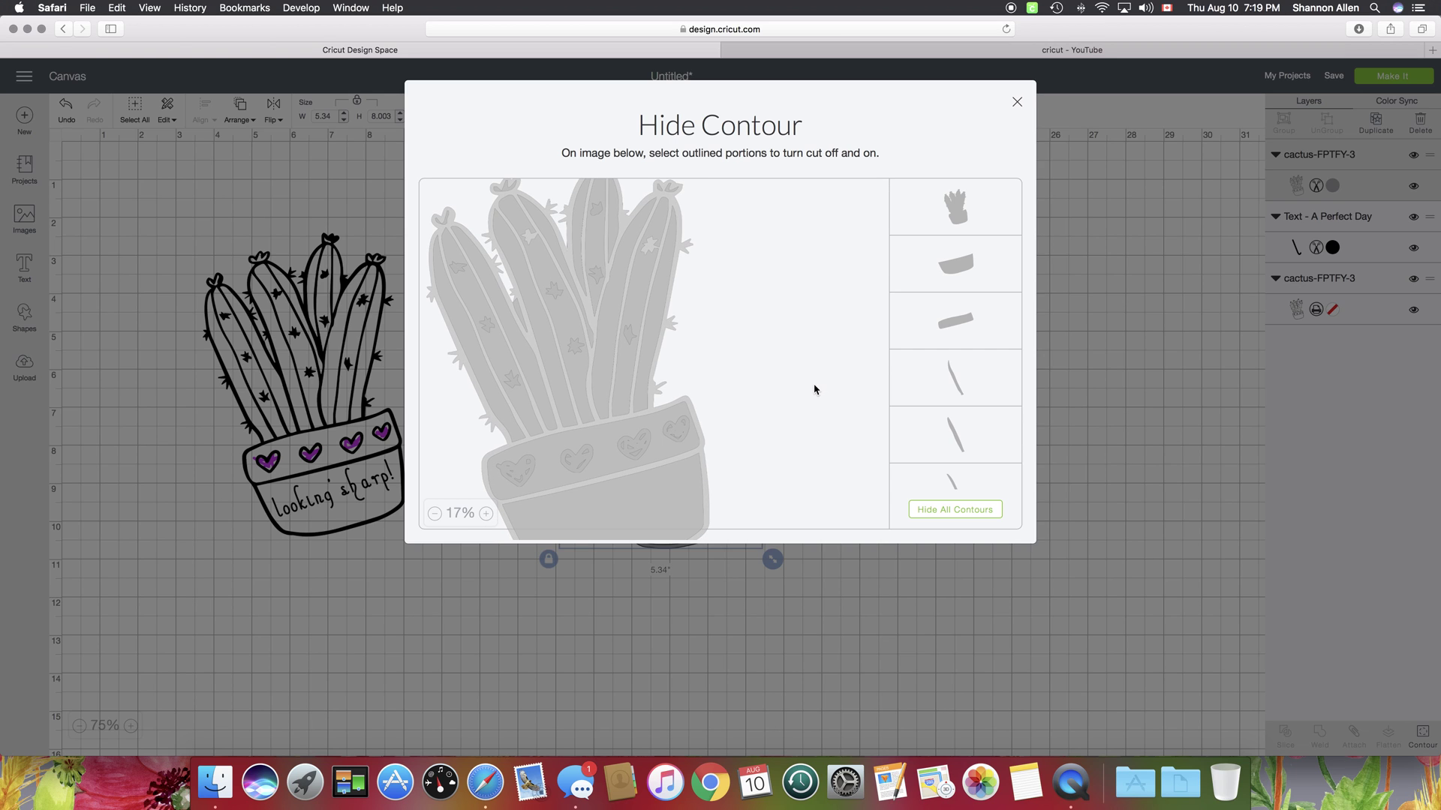
{"action": "left_click", "coordinate": [606, 346]}
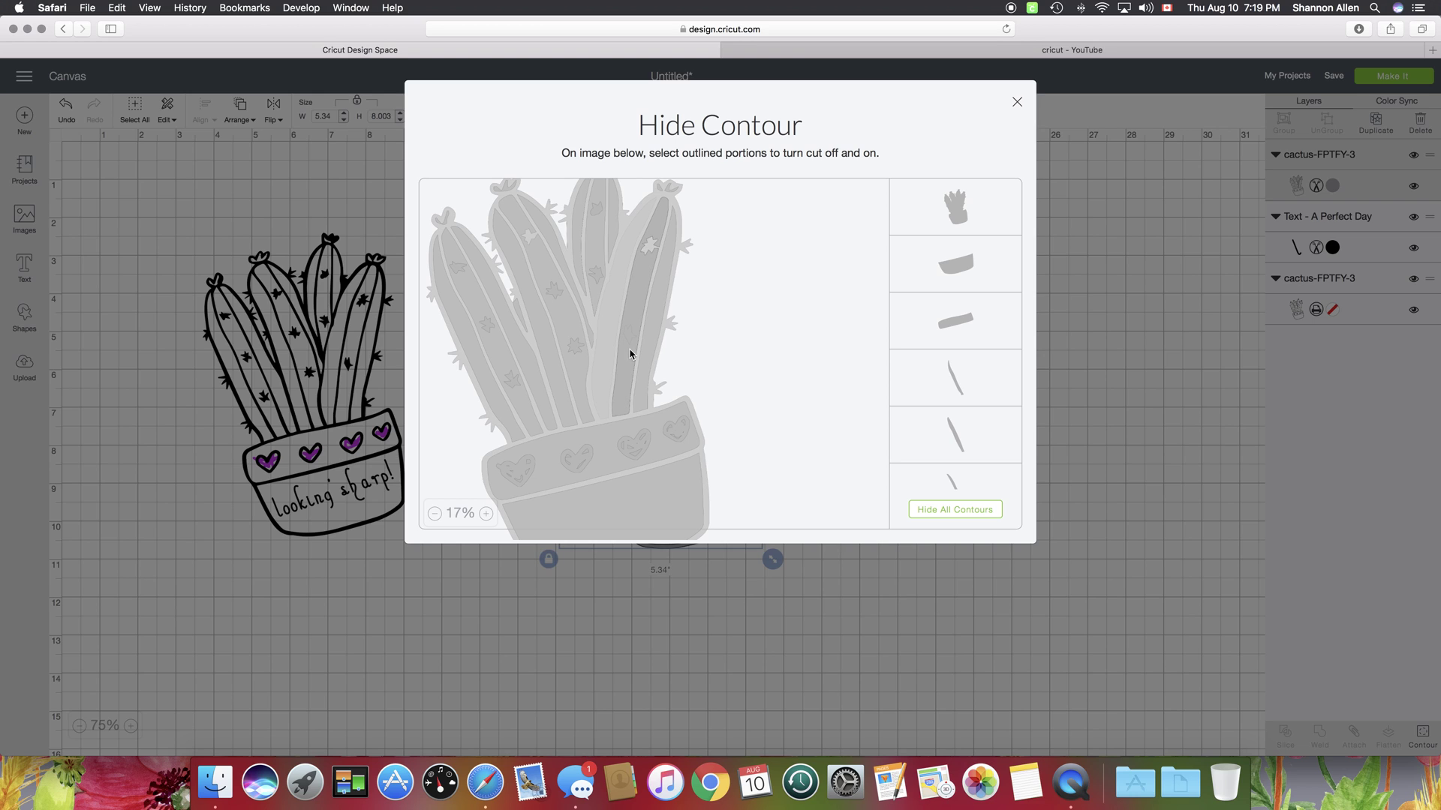
{"action": "left_click", "coordinate": [628, 363]}
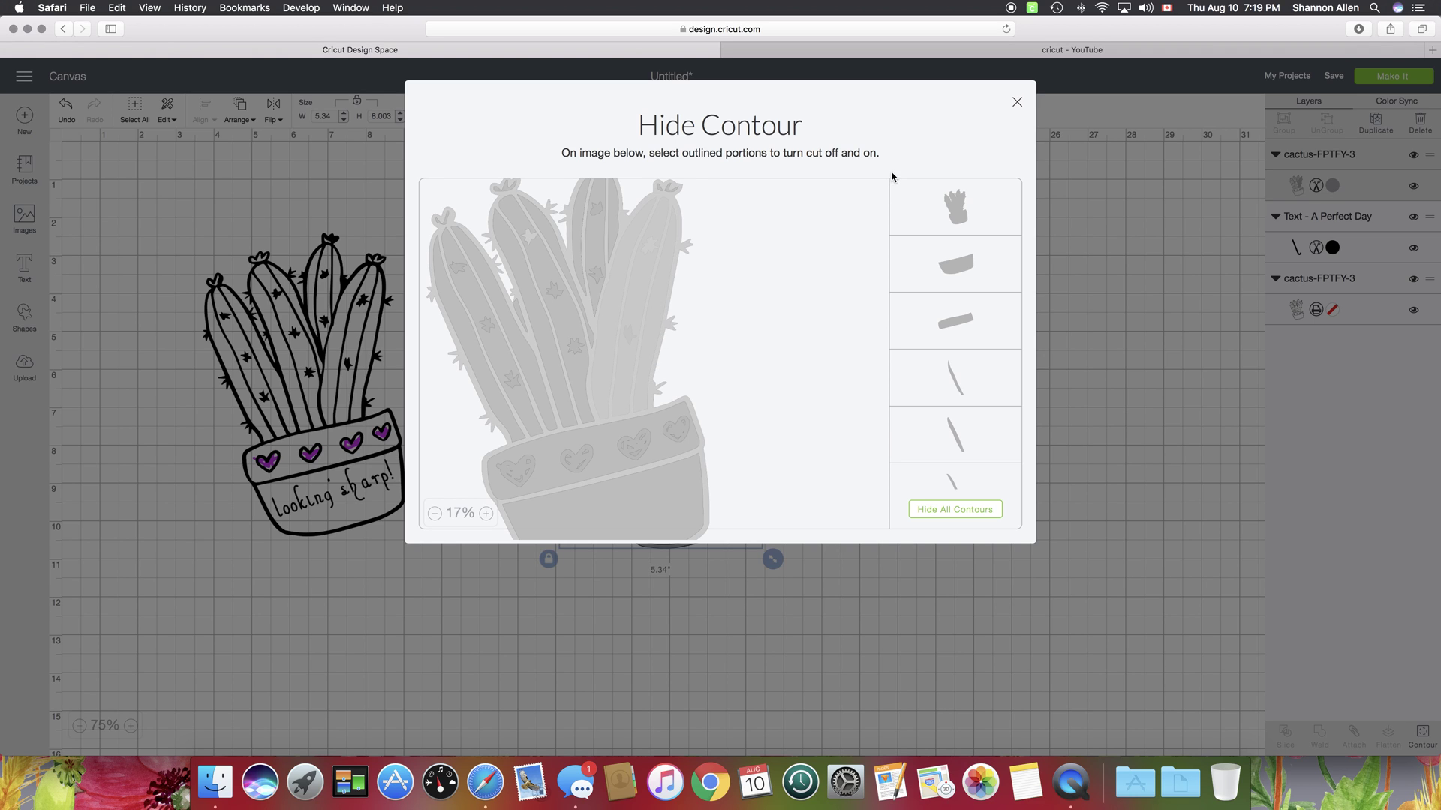
{"action": "left_click", "coordinate": [943, 513]}
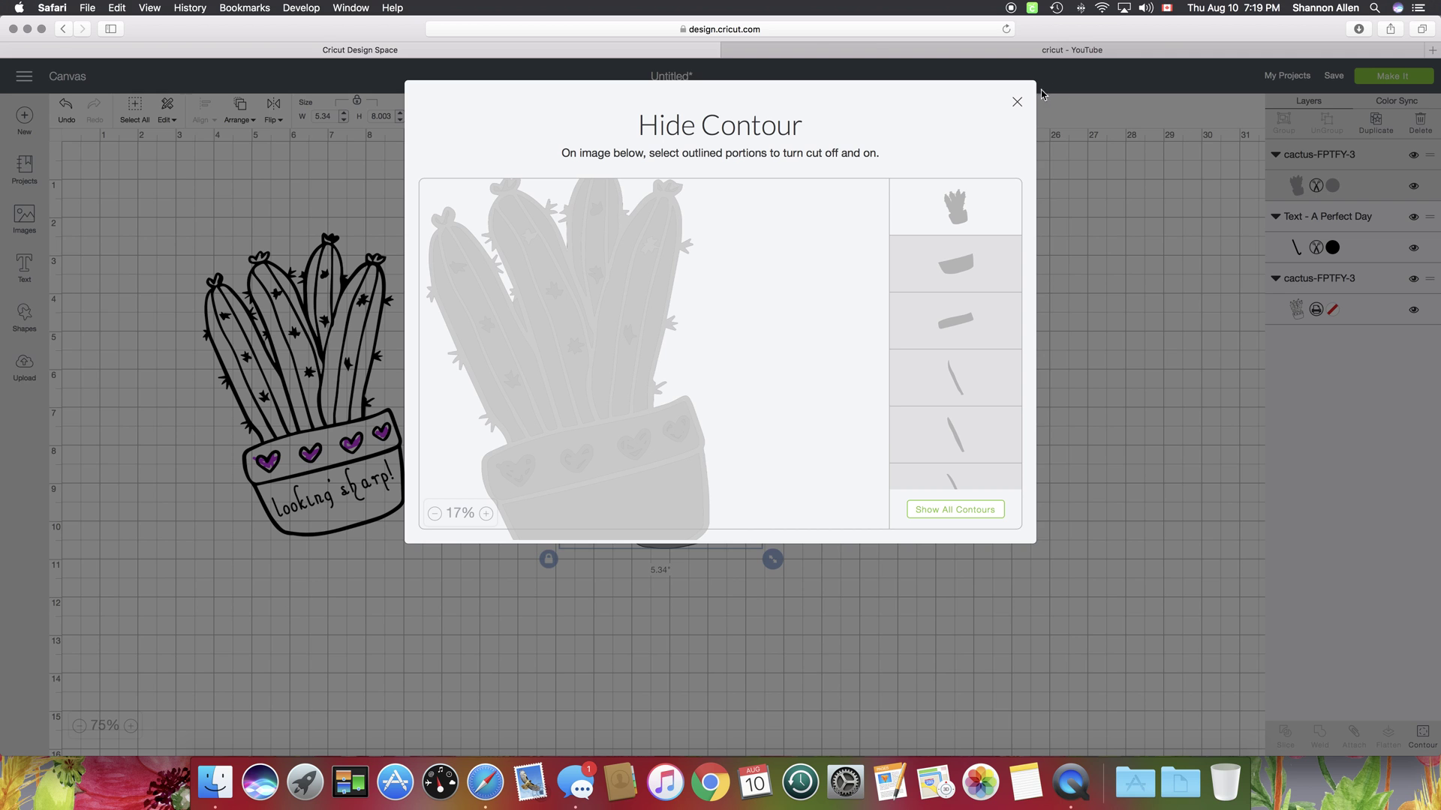
{"action": "left_click", "coordinate": [1017, 102]}
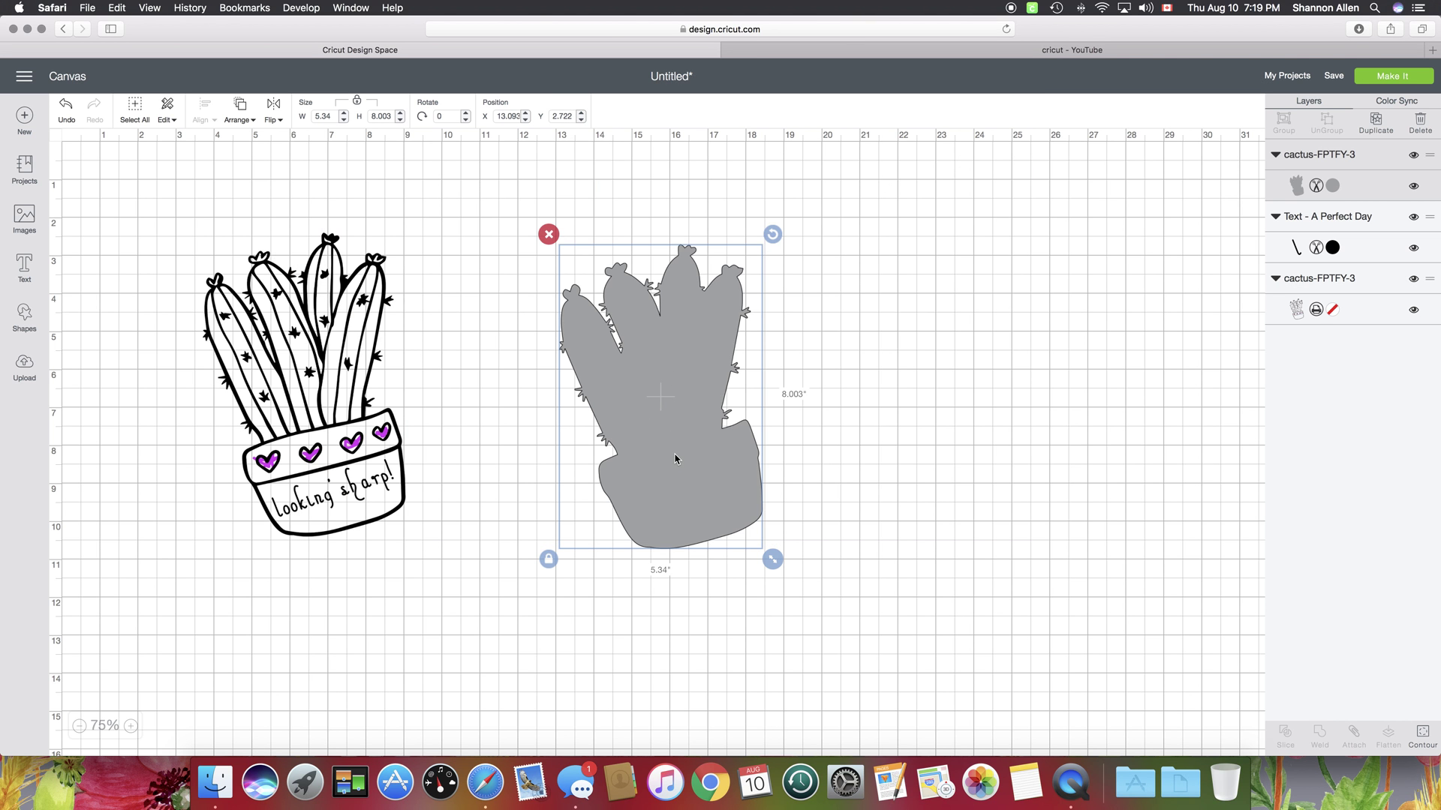
Place the silhouette over the cactus, send it to the back, and colour it white
{"action": "left_click_drag", "start_coordinate": [674, 459], "coordinate": [317, 443]}
{"action": "left_click", "coordinate": [240, 109]}
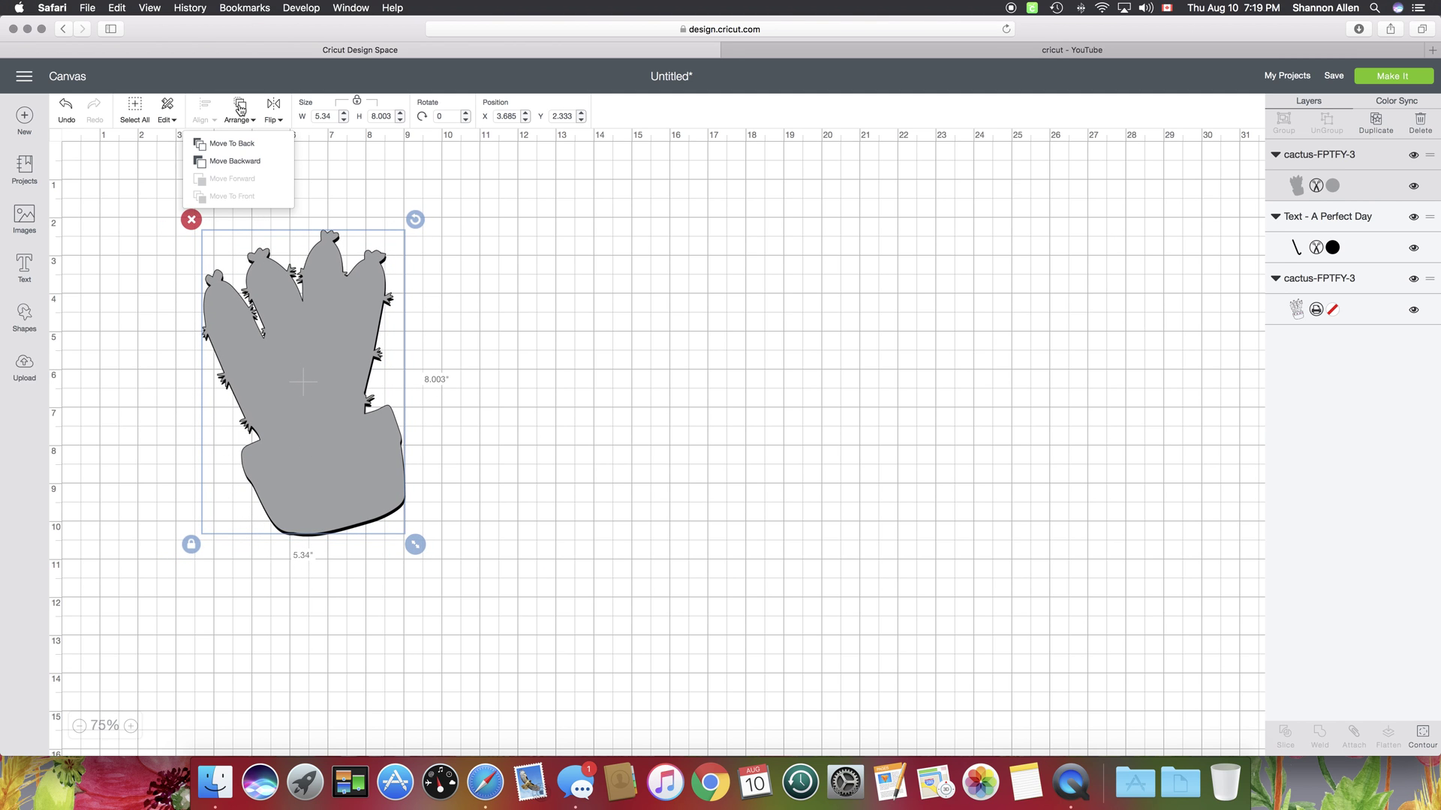
{"action": "left_click", "coordinate": [242, 144]}
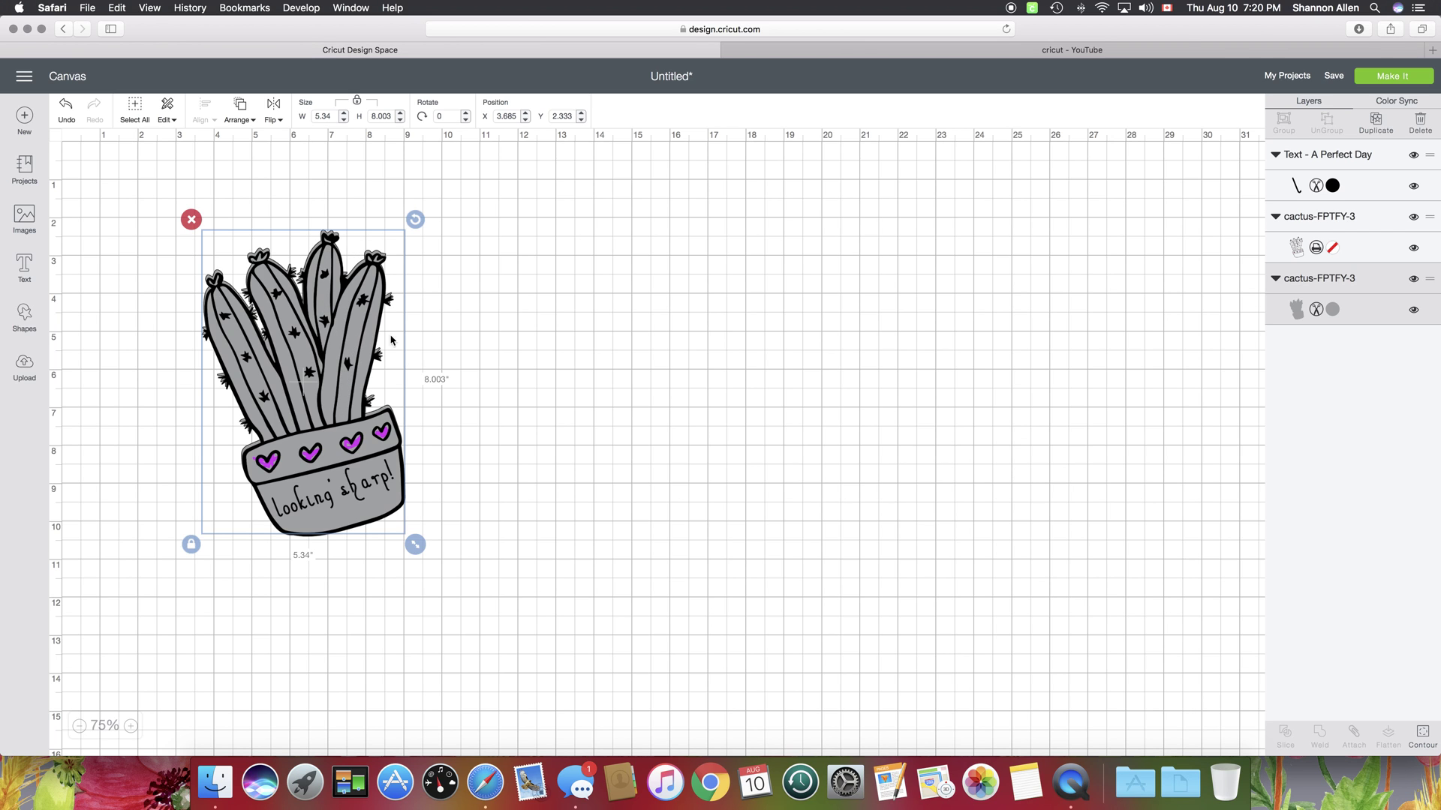
{"action": "left_click", "coordinate": [1334, 311]}
{"action": "left_click", "coordinate": [1121, 278]}
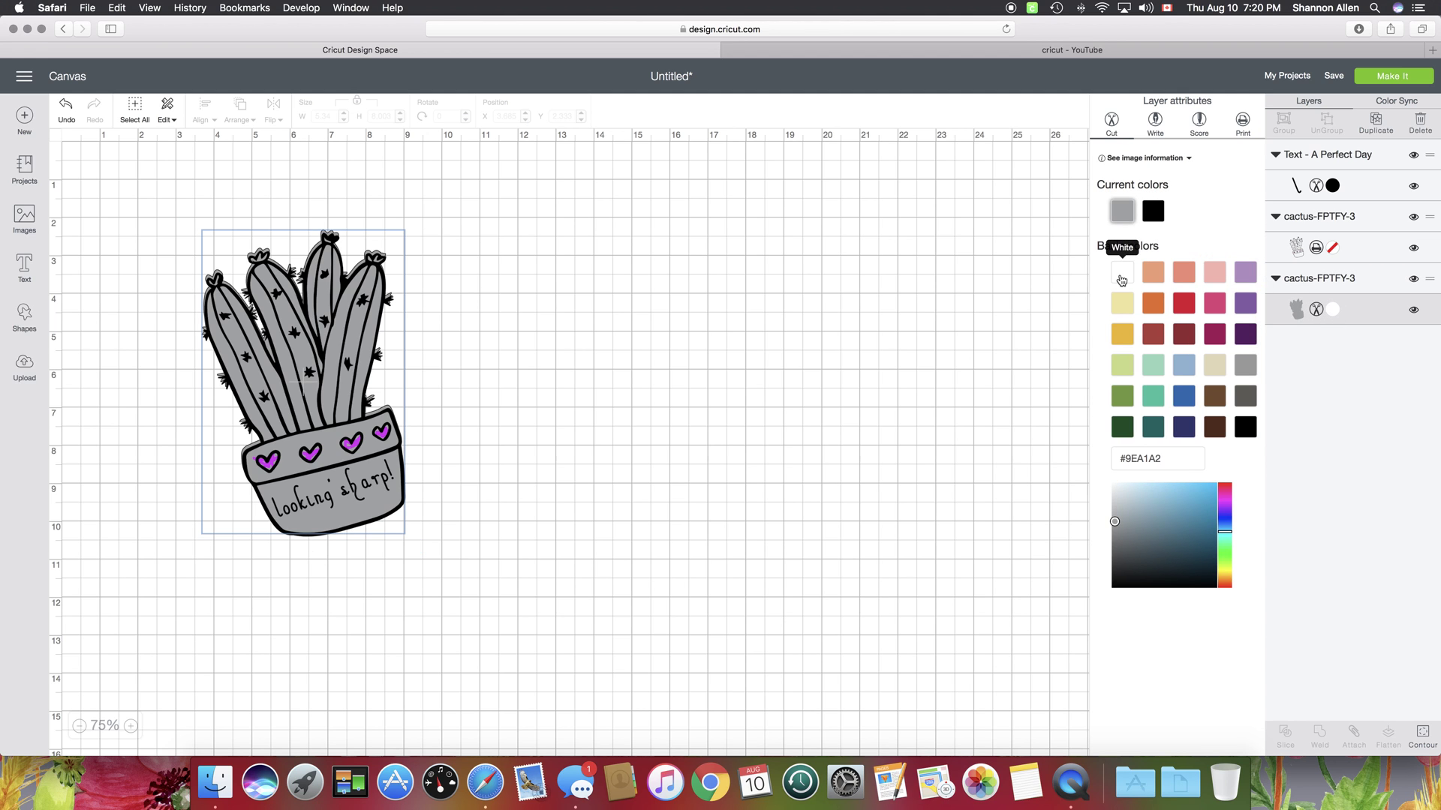
{"action": "left_click", "coordinate": [429, 412]}
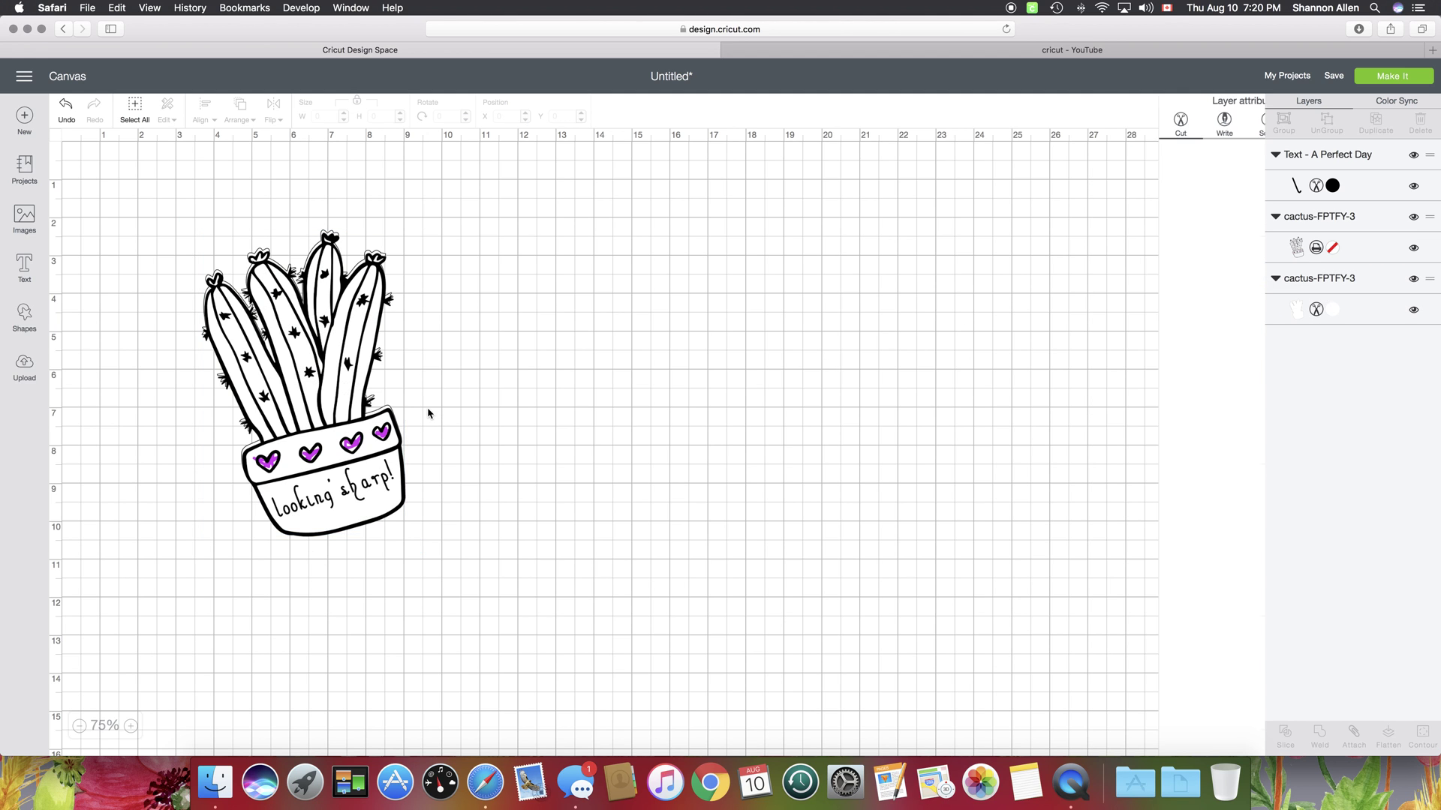
Move the caption aside and centre-align the cactus with its white backing
{"action": "left_click", "coordinate": [344, 481]}
{"action": "left_click_drag", "start_coordinate": [344, 480], "coordinate": [616, 472]}
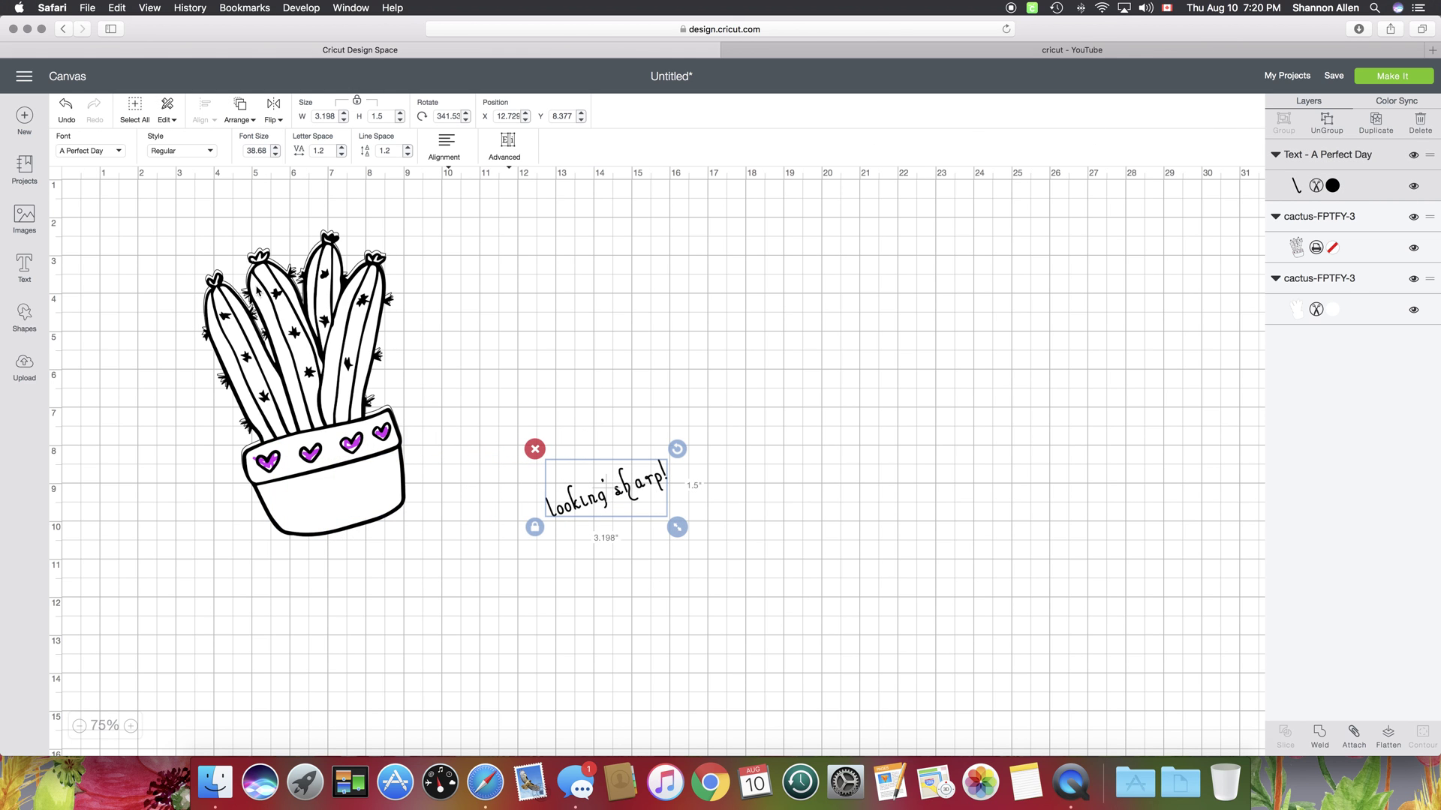
{"action": "left_click_drag", "start_coordinate": [155, 218], "coordinate": [472, 609]}
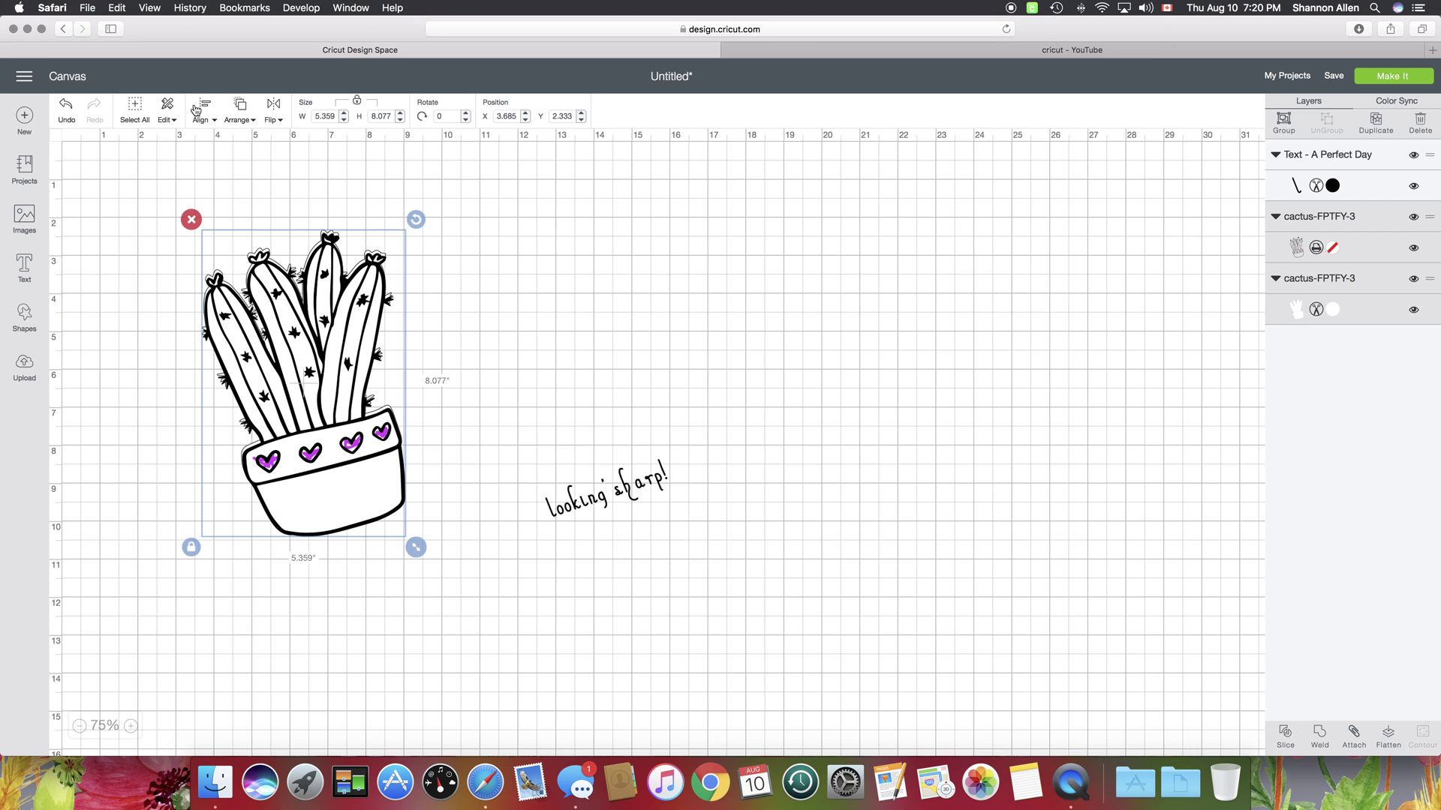
{"action": "left_click", "coordinate": [214, 120]}
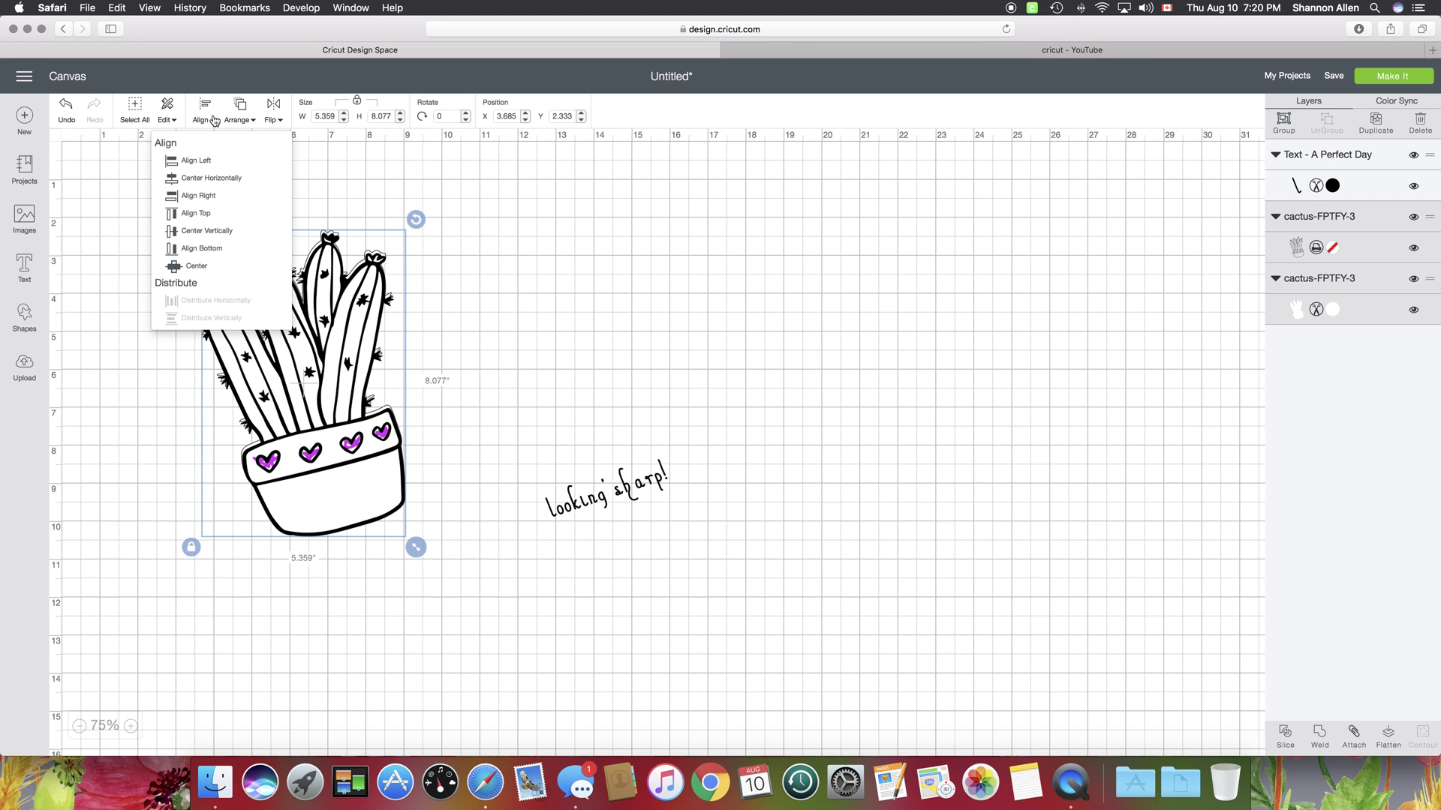
{"action": "left_click", "coordinate": [194, 268]}
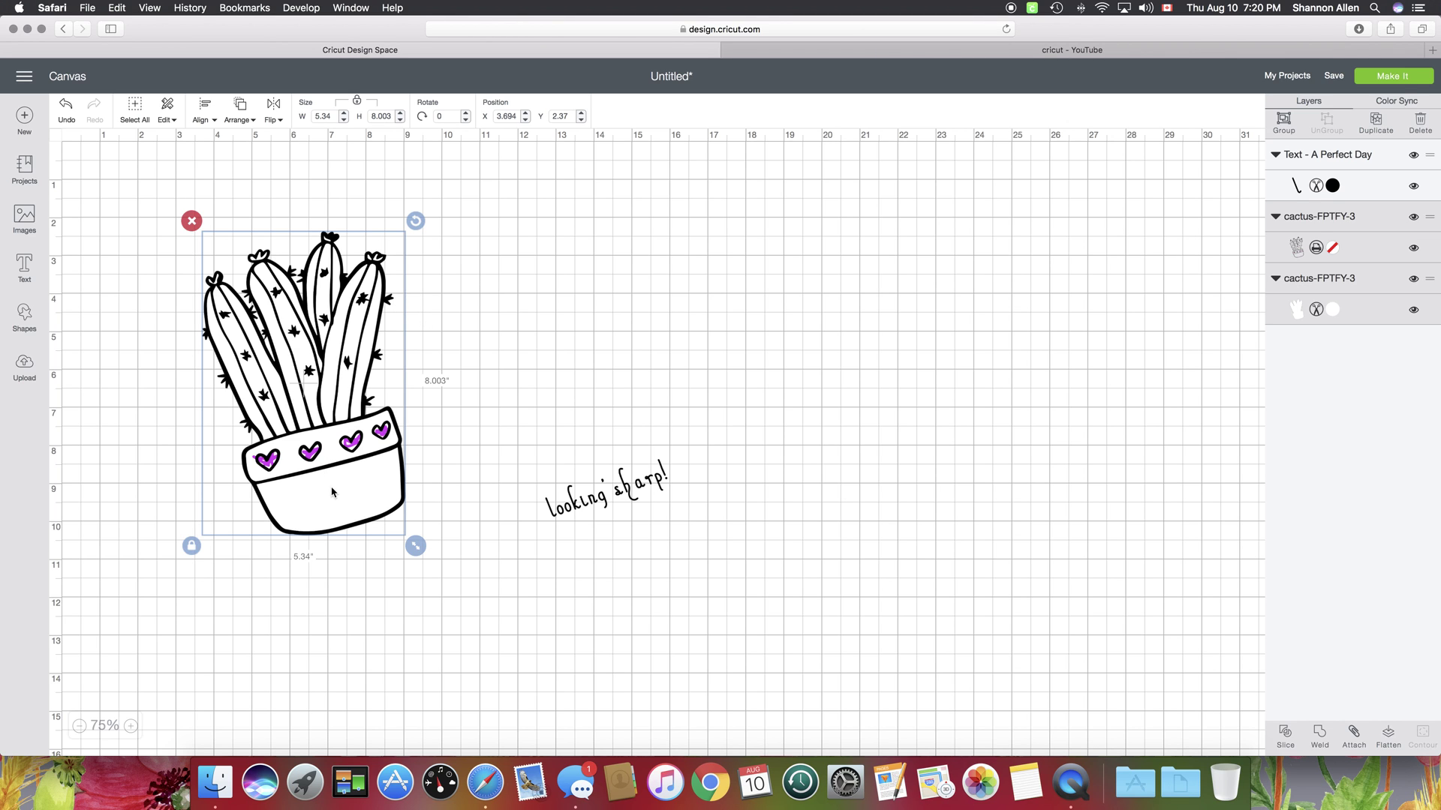
{"action": "left_click", "coordinate": [508, 396]}
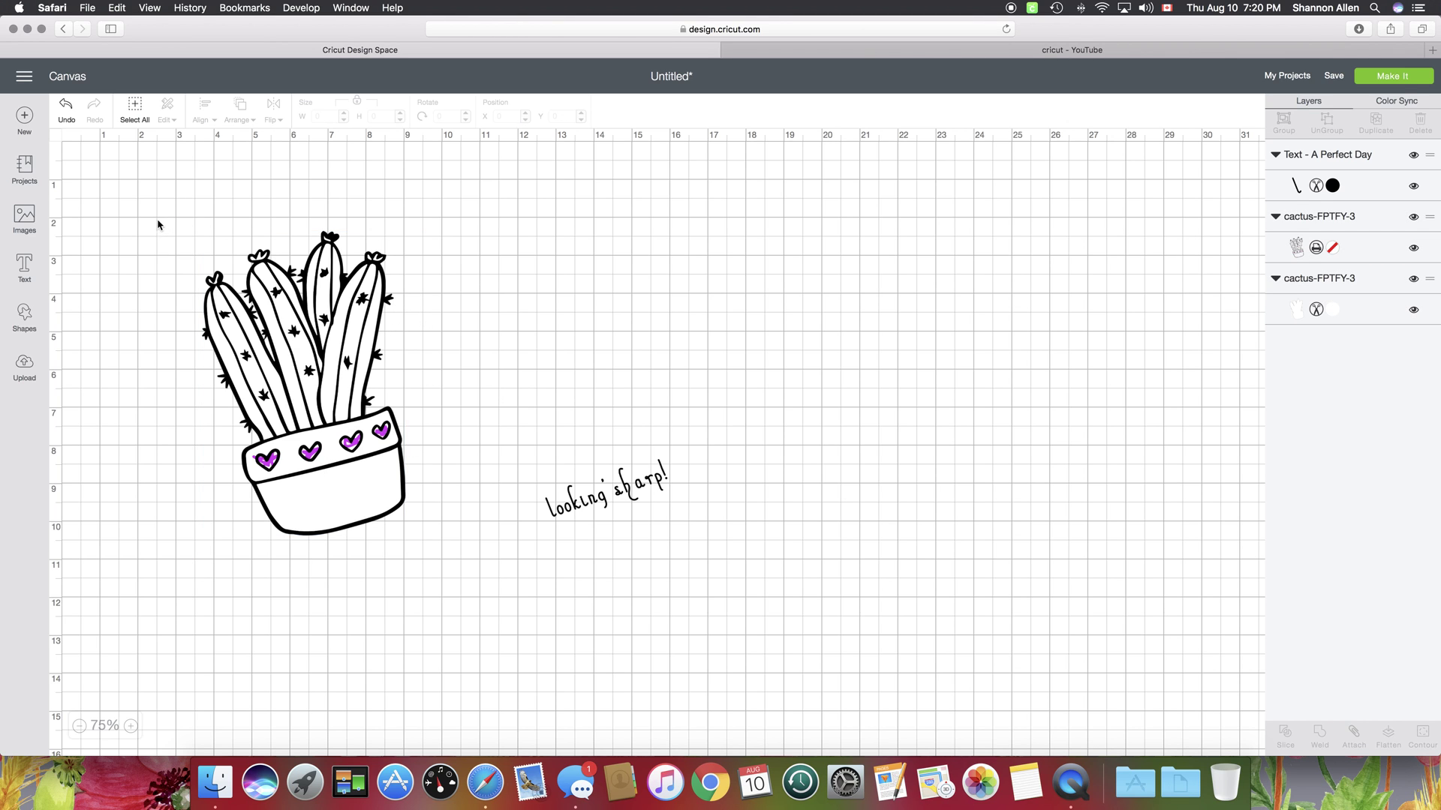
Put the 'looking sharp!' text back across the cactus pot
{"action": "left_click_drag", "start_coordinate": [606, 492], "coordinate": [354, 495]}
{"action": "left_click", "coordinate": [600, 496]}
{"action": "left_click", "coordinate": [632, 492]}
{"action": "left_click_drag", "start_coordinate": [633, 493], "coordinate": [361, 493]}
{"action": "left_click", "coordinate": [658, 504]}
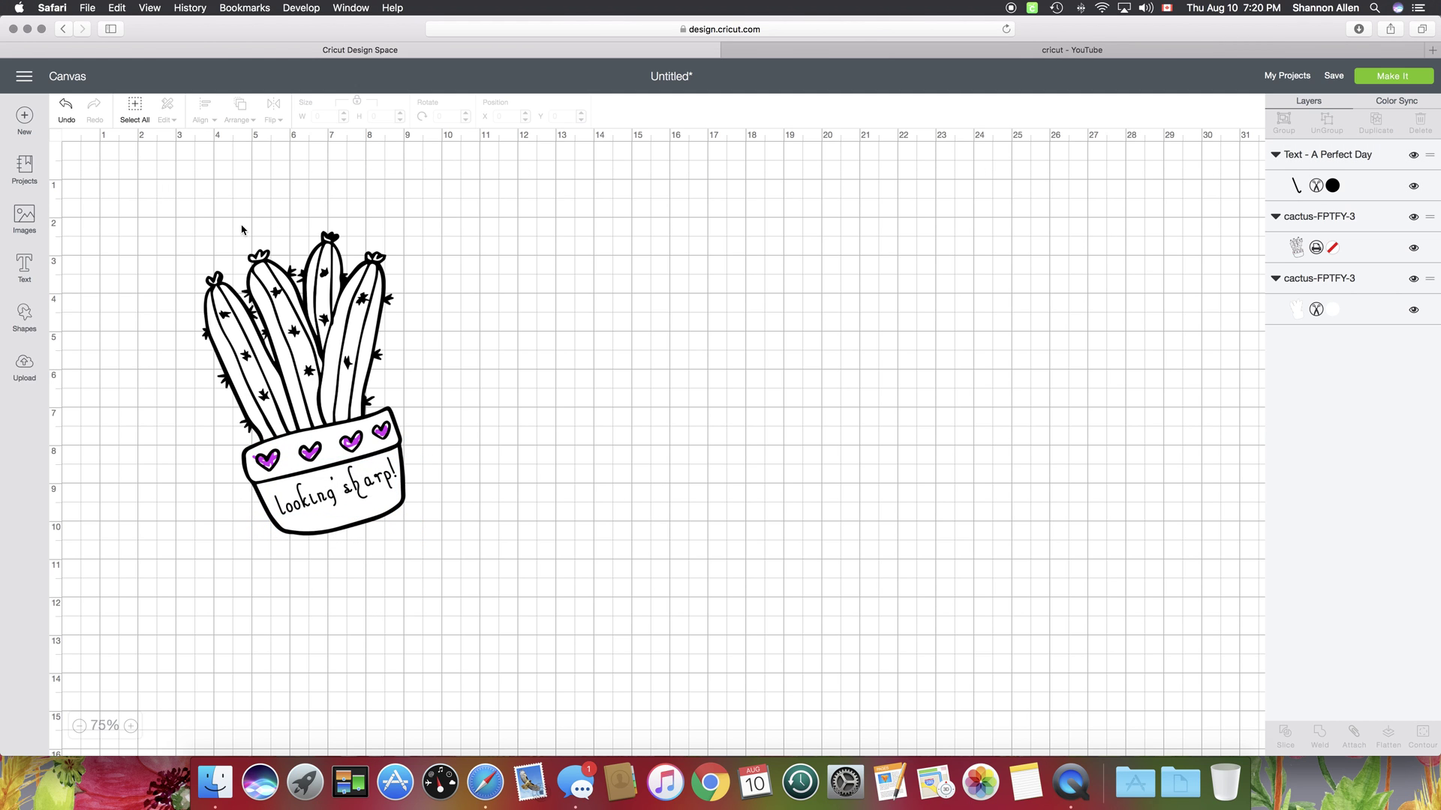
{"action": "left_click_drag", "start_coordinate": [158, 222], "coordinate": [530, 618]}
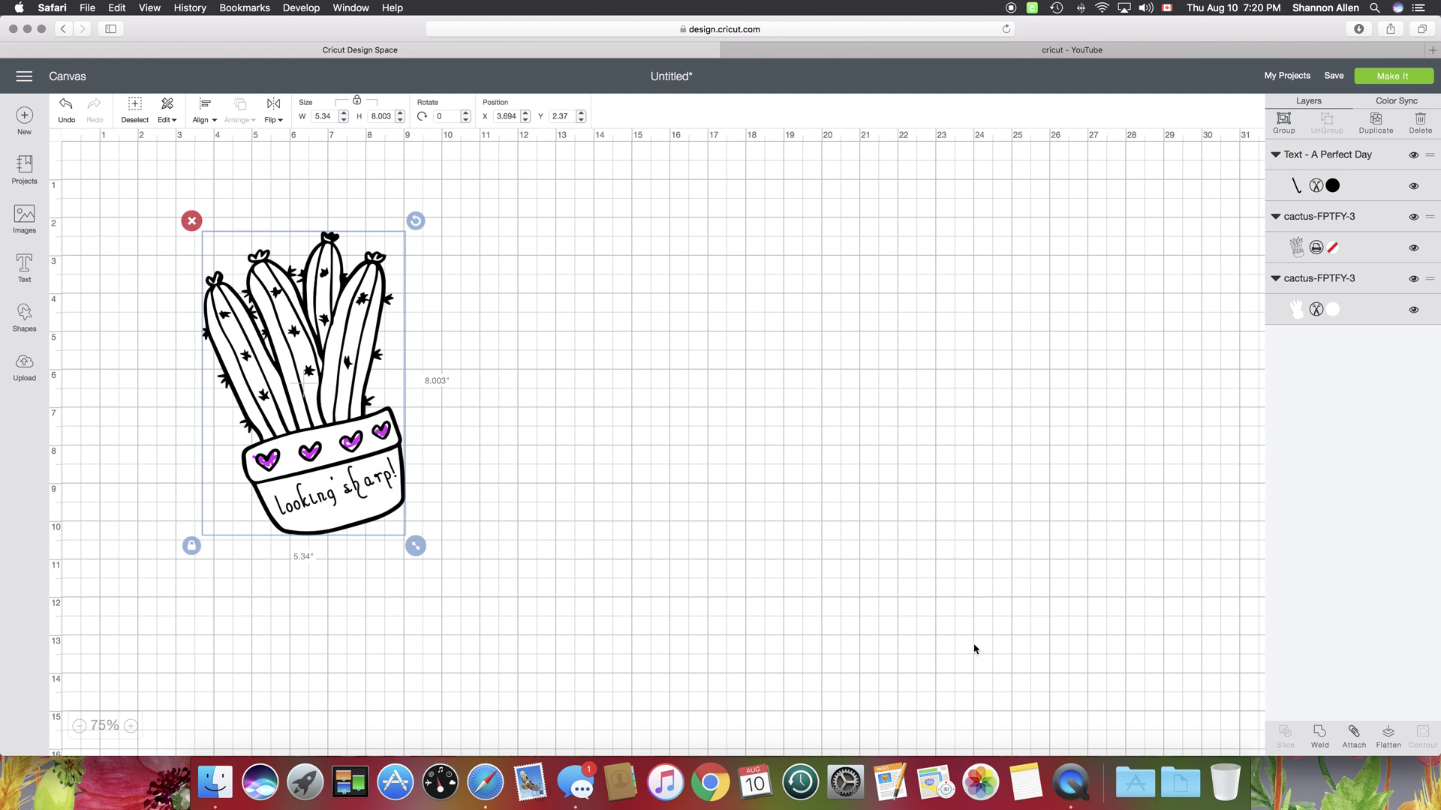
Flatten the cactus, caption and white backing into one layer, then go to the Prepare screen
{"action": "left_click", "coordinate": [1388, 736]}
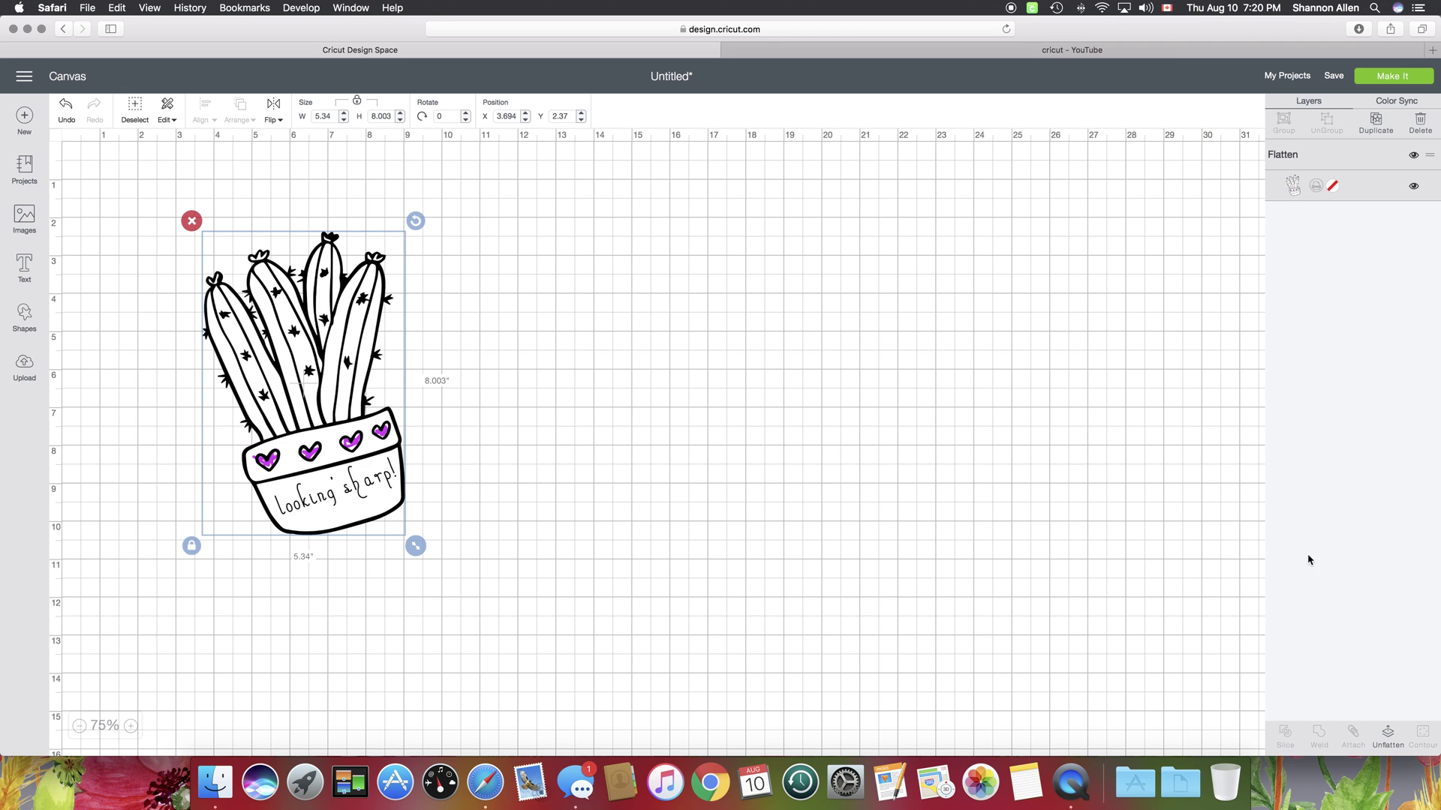
{"action": "left_click", "coordinate": [1387, 737]}
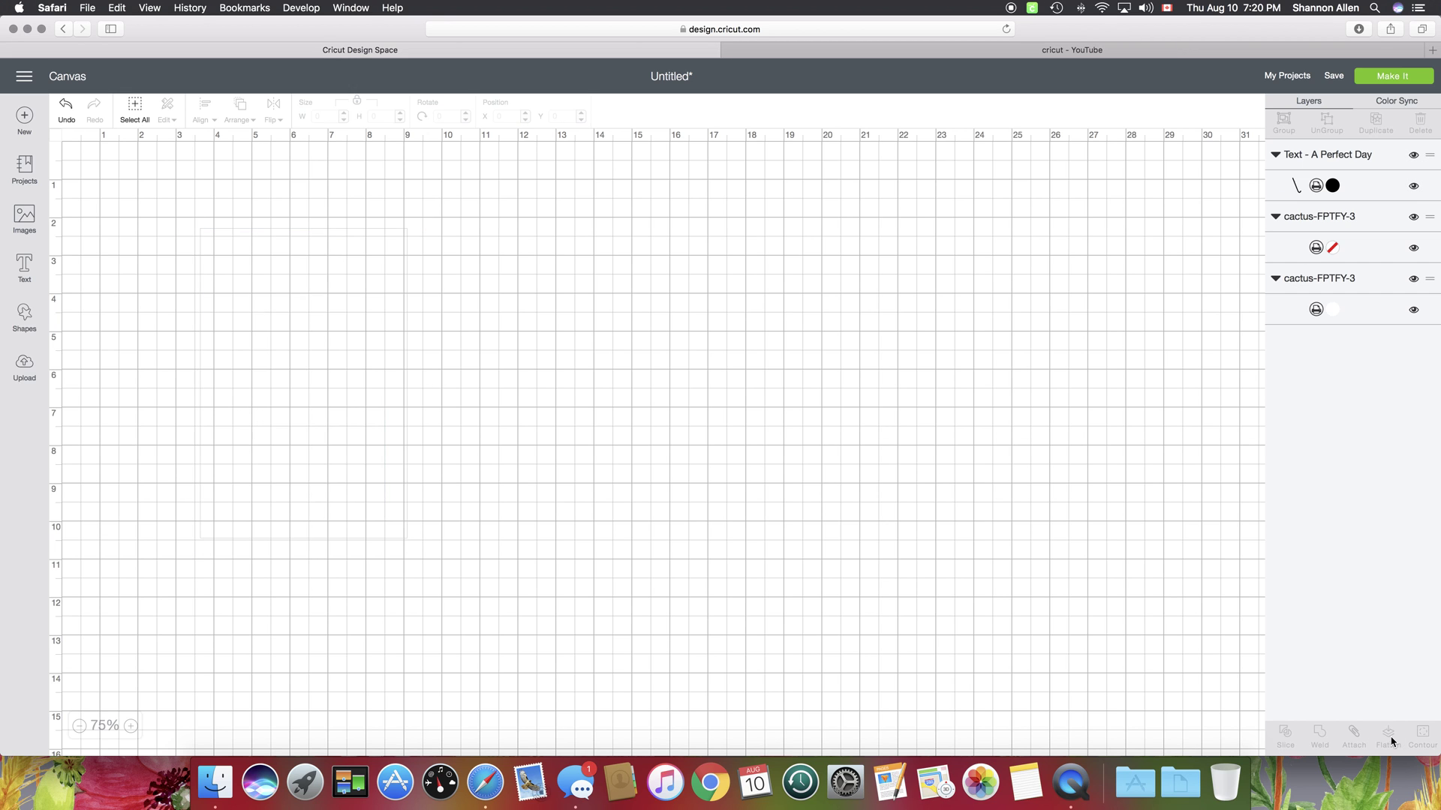
{"action": "left_click", "coordinate": [1306, 285]}
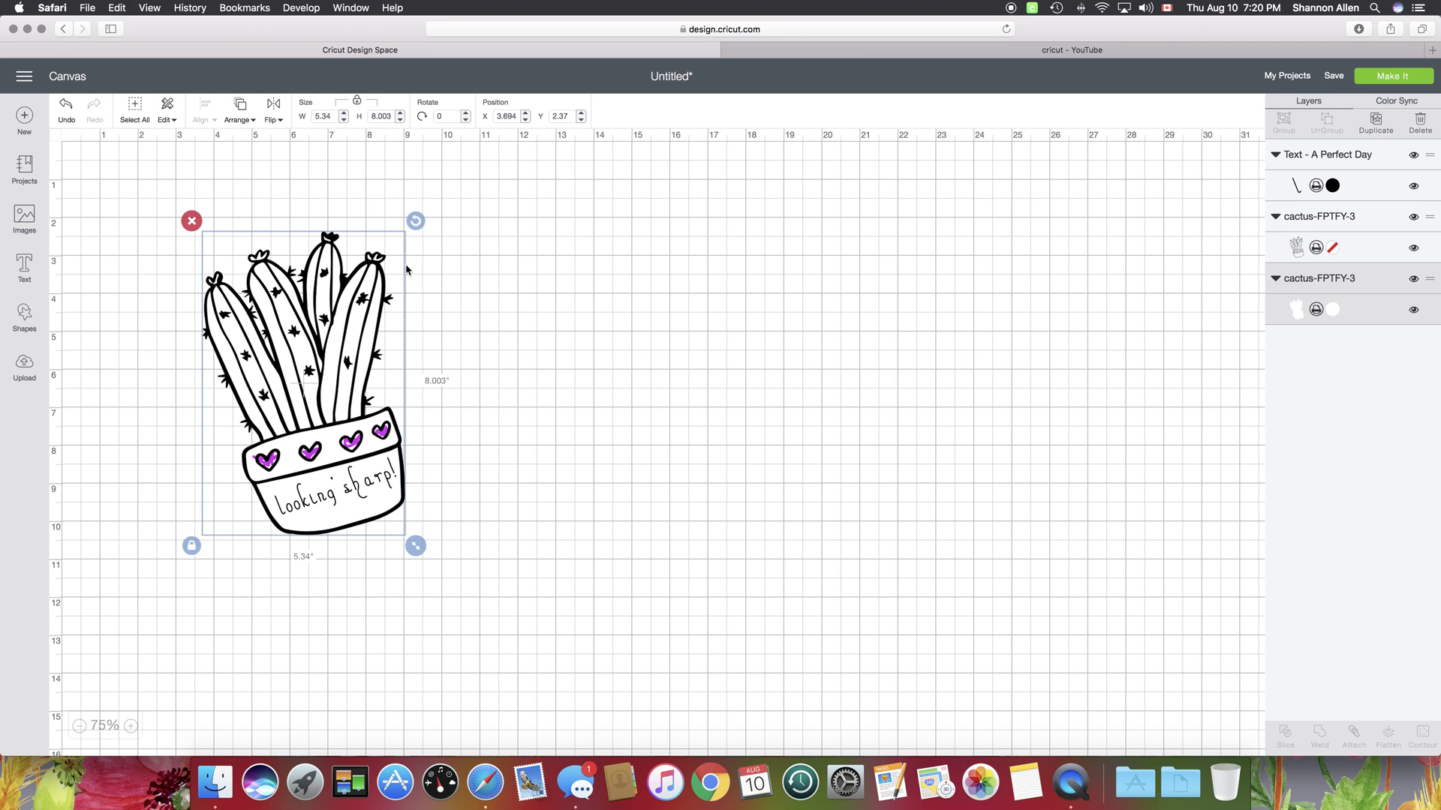
{"action": "left_click_drag", "start_coordinate": [169, 203], "coordinate": [467, 583]}
{"action": "left_click", "coordinate": [1387, 737]}
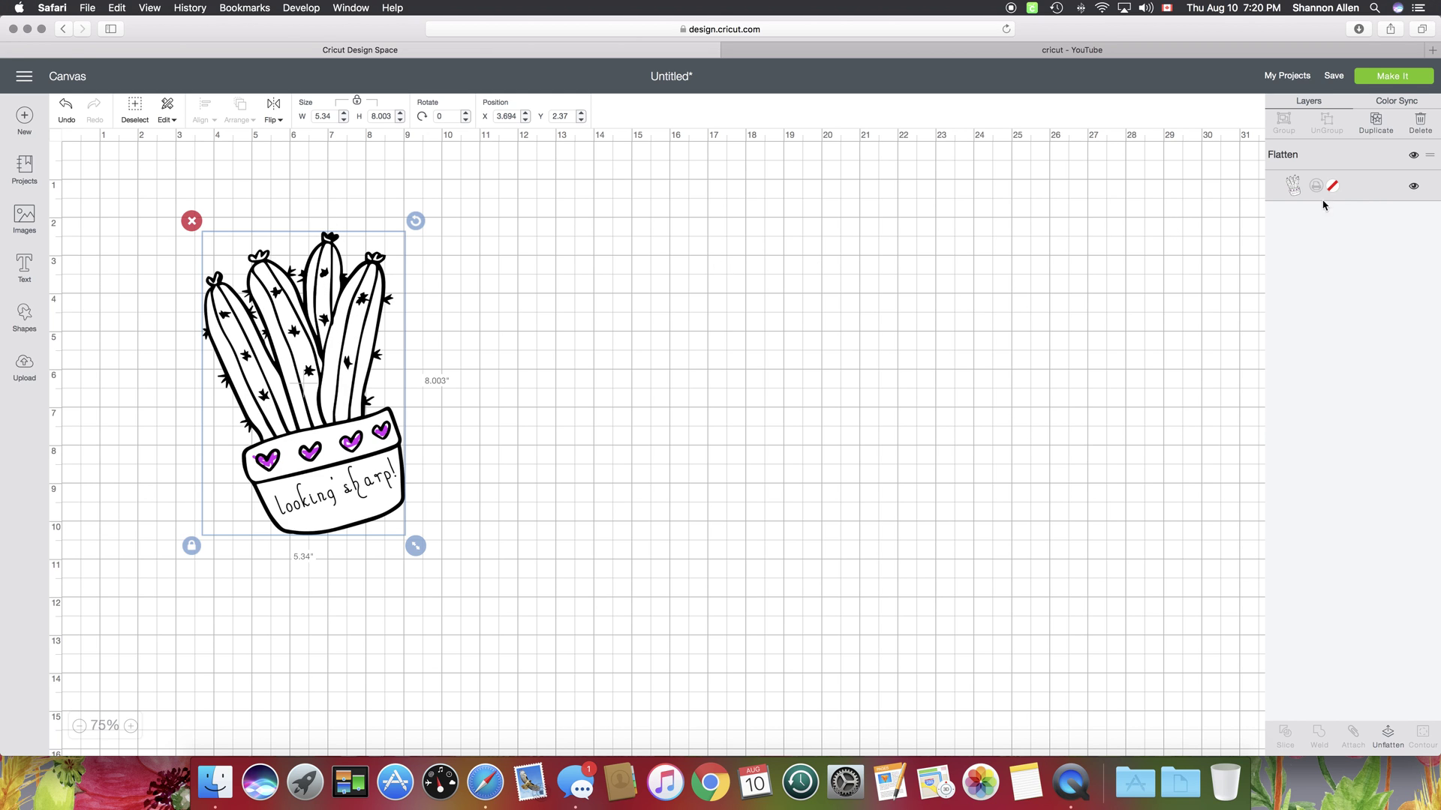
{"action": "left_click", "coordinate": [1392, 76]}
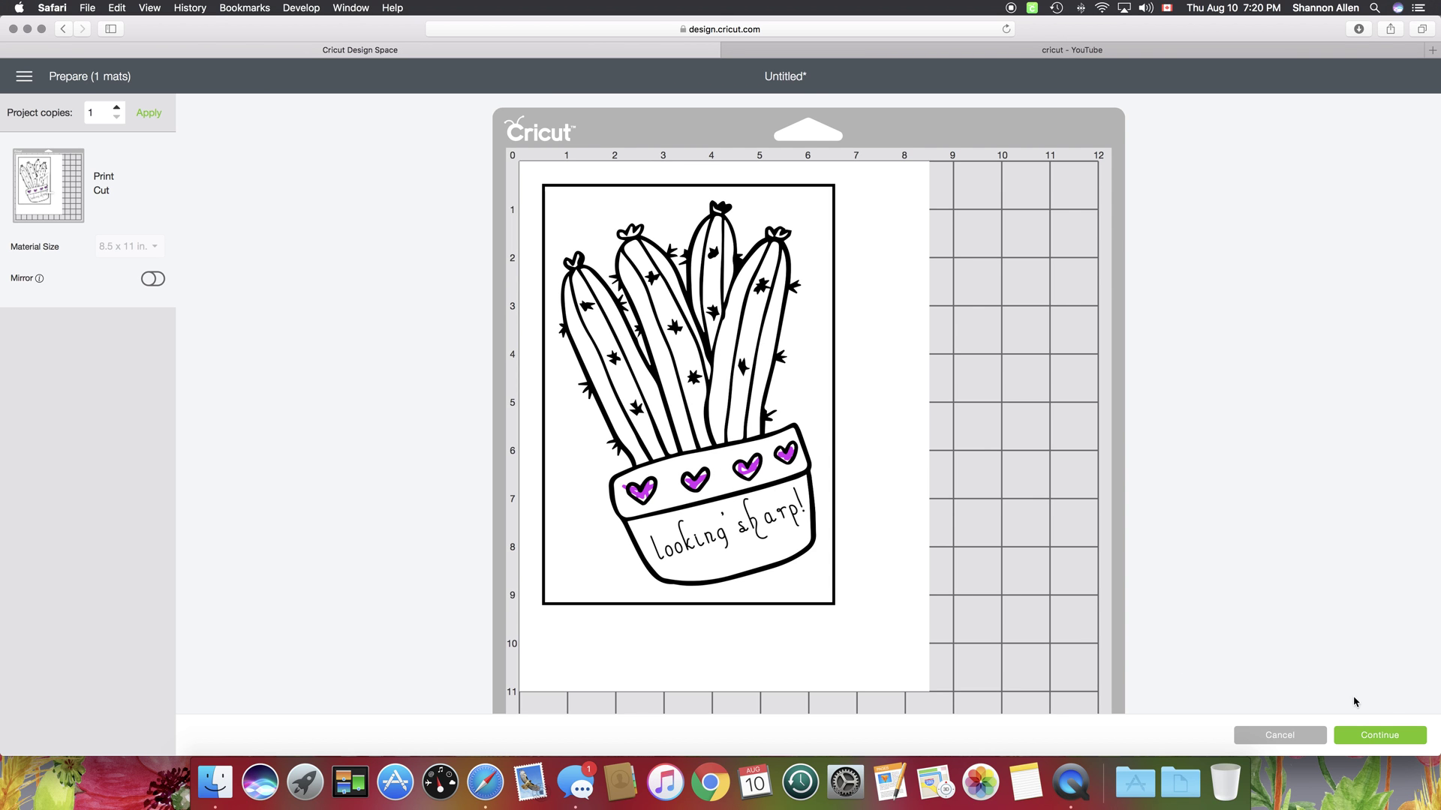
Advance past the mat preview and send the bordered cactus to the EPSON WF-7620 Series with bleed on
{"action": "left_click", "coordinate": [1379, 735]}
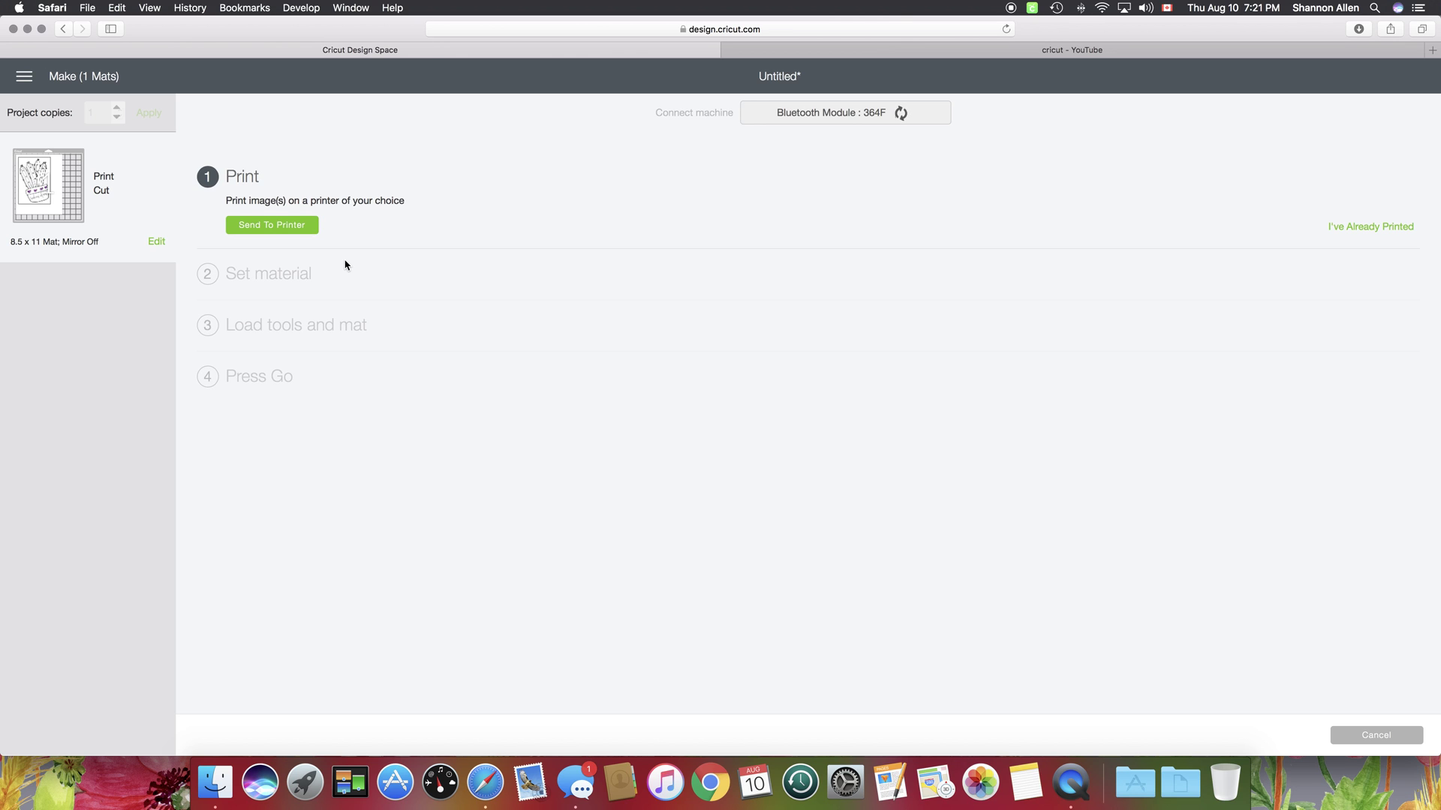
{"action": "left_click", "coordinate": [293, 229]}
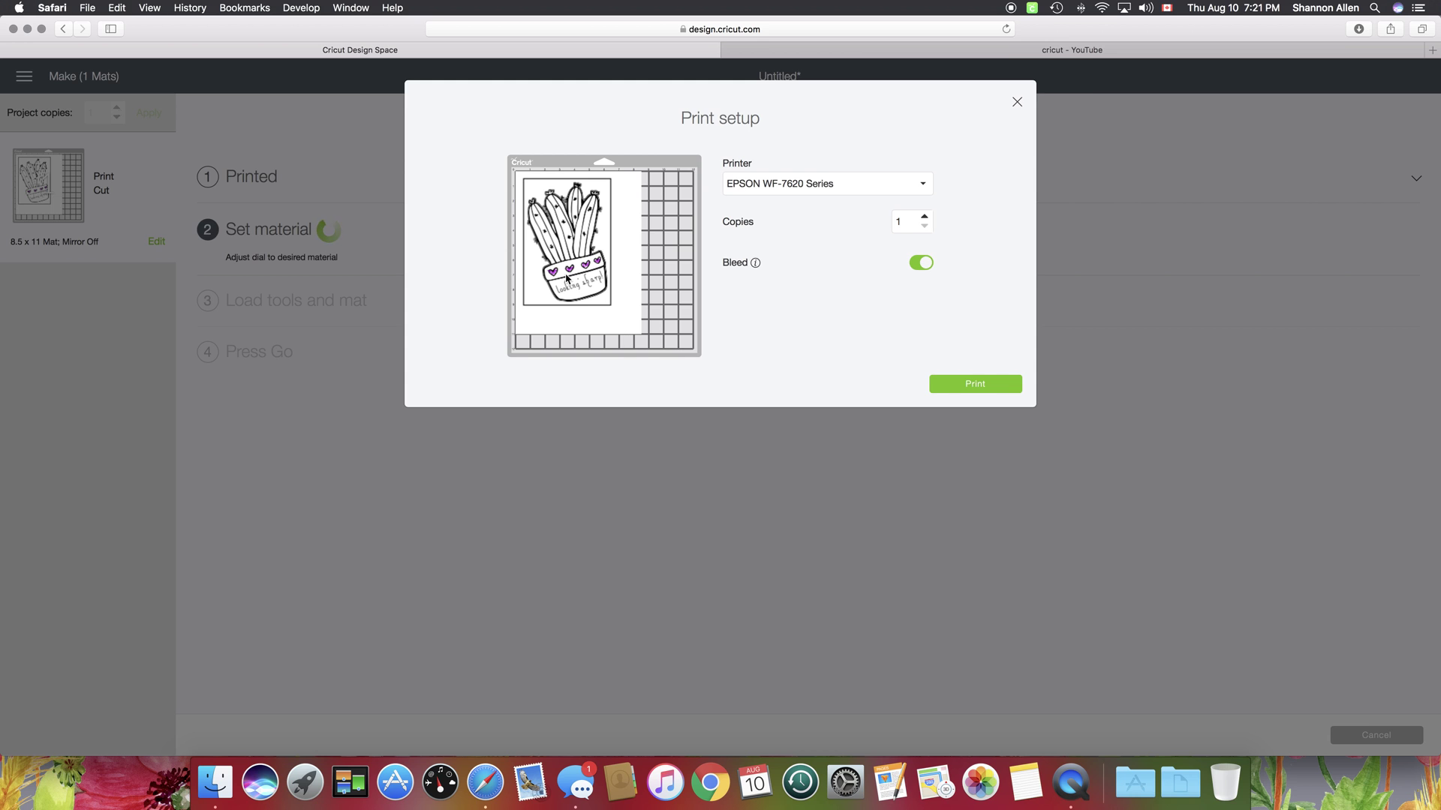
{"action": "scroll", "coordinate": [625, 303], "scroll_direction": "up", "scroll_amount": 5}
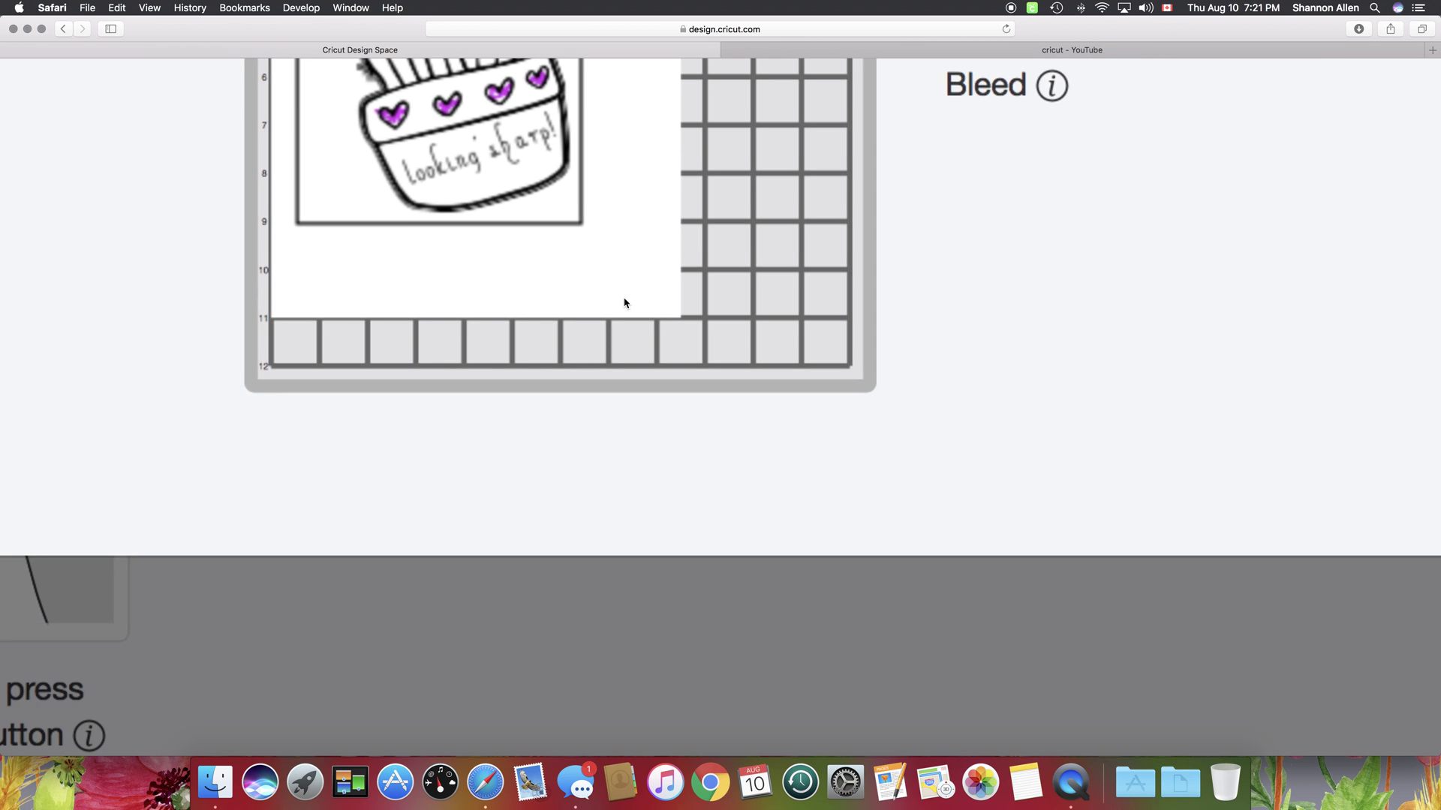
{"action": "scroll", "coordinate": [624, 303], "scroll_direction": "down", "scroll_amount": 5}
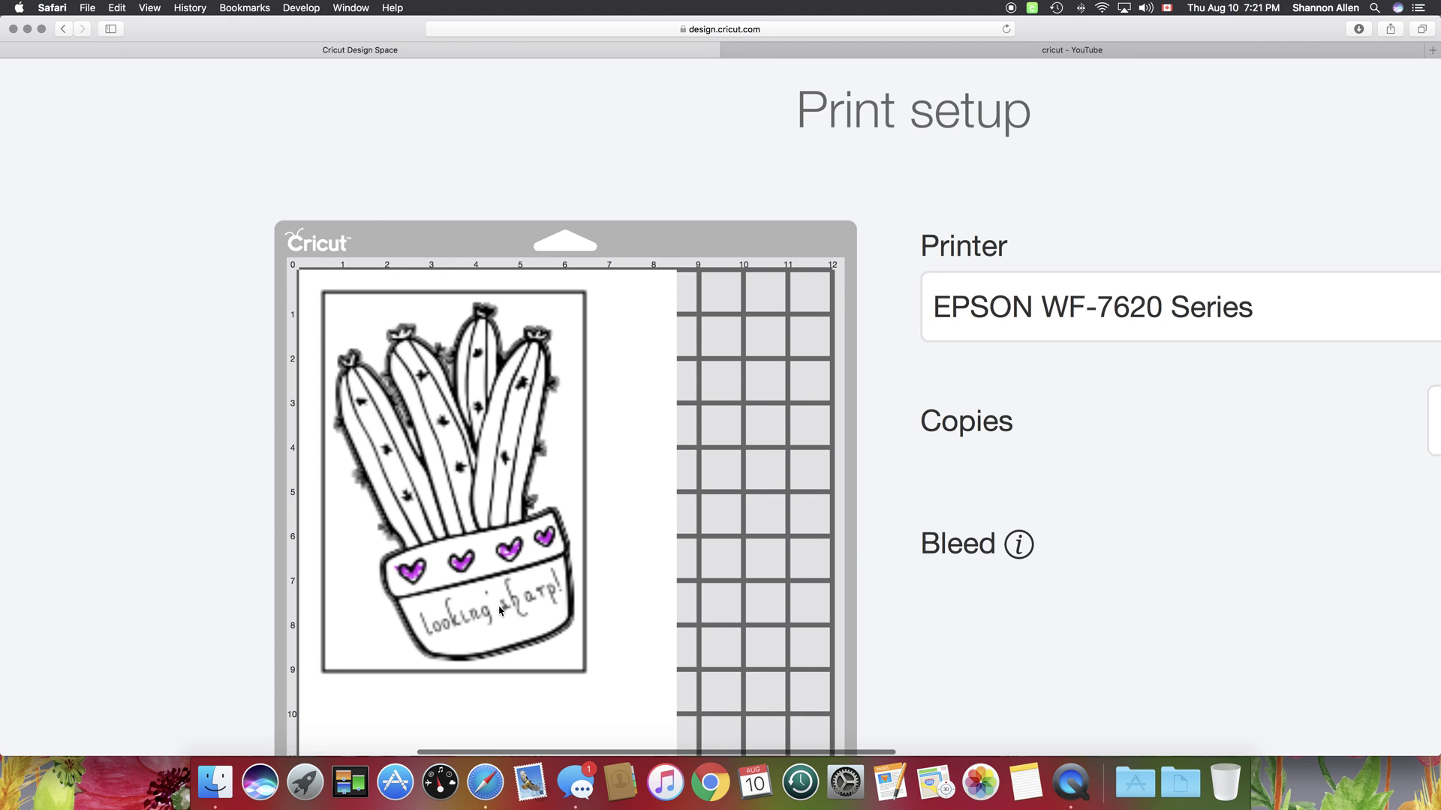
{"action": "scroll", "coordinate": [500, 610], "scroll_direction": "down", "scroll_amount": 5}
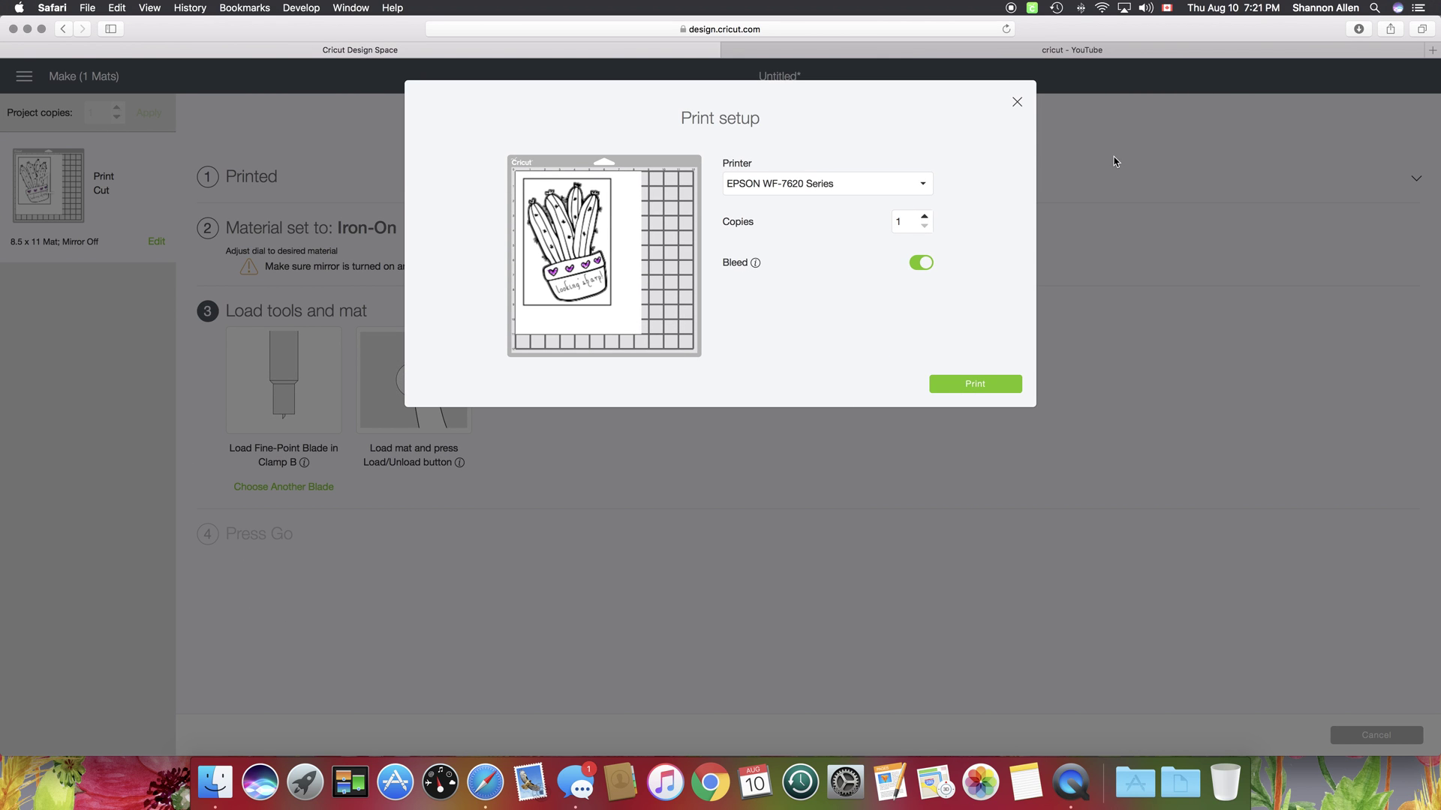